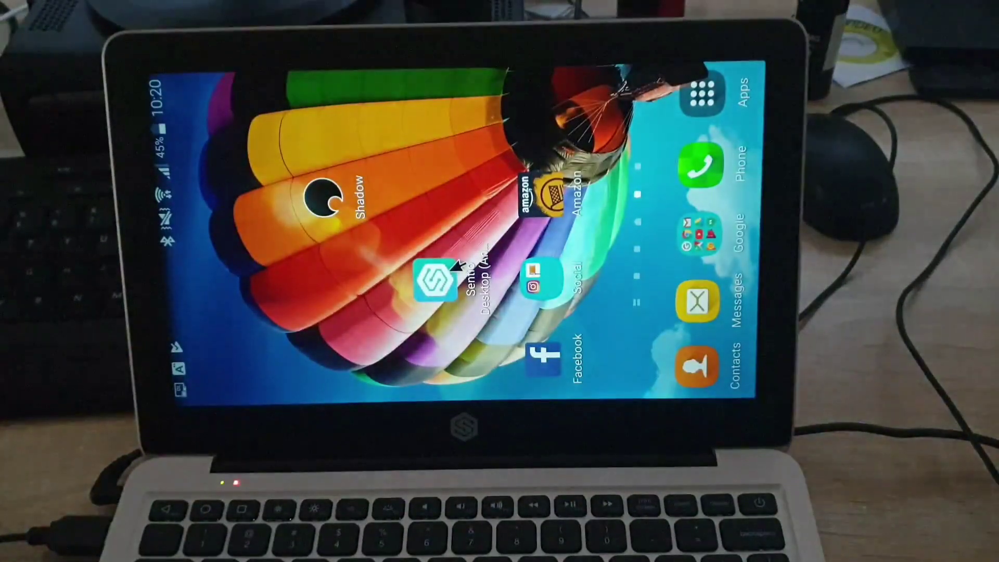
Launch Sentio Desktop, start the setup walkthrough, and grant it usage data access.
{"action": "left_click", "coordinate": [456, 268]}
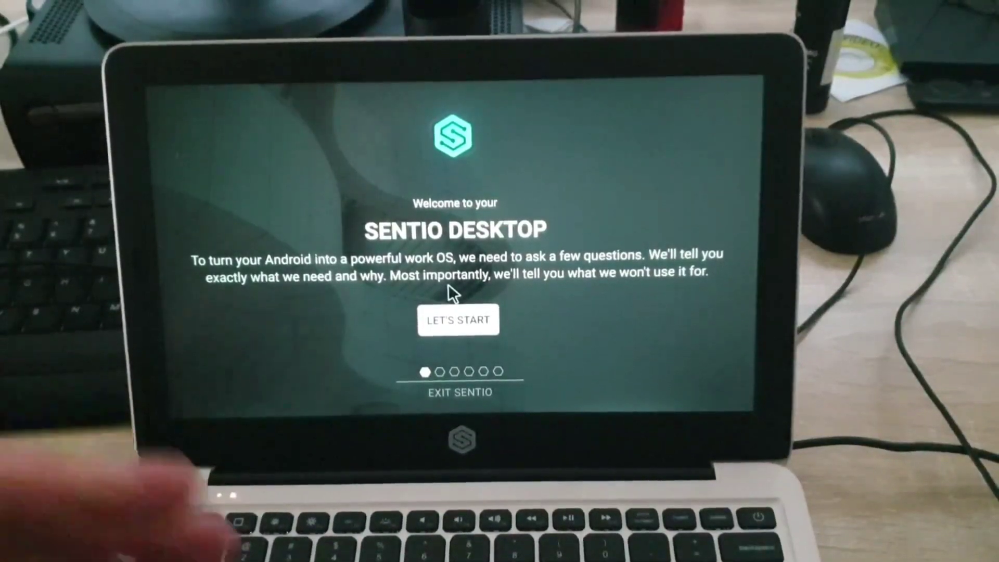
{"action": "left_click", "coordinate": [466, 321]}
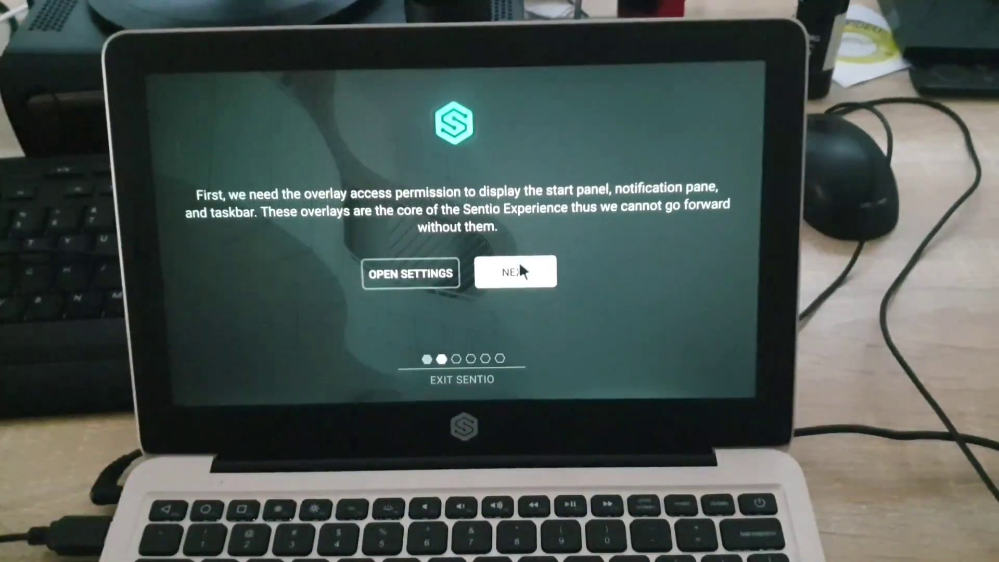
{"action": "left_click", "coordinate": [520, 271]}
{"action": "left_click", "coordinate": [494, 261]}
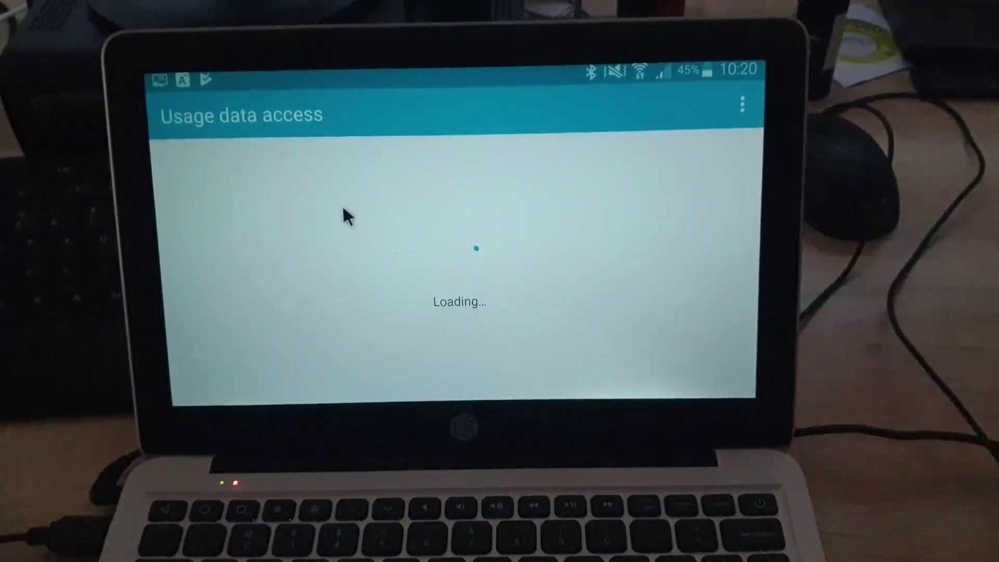
{"action": "scroll", "coordinate": [375, 255], "scroll_direction": "down", "scroll_amount": 3}
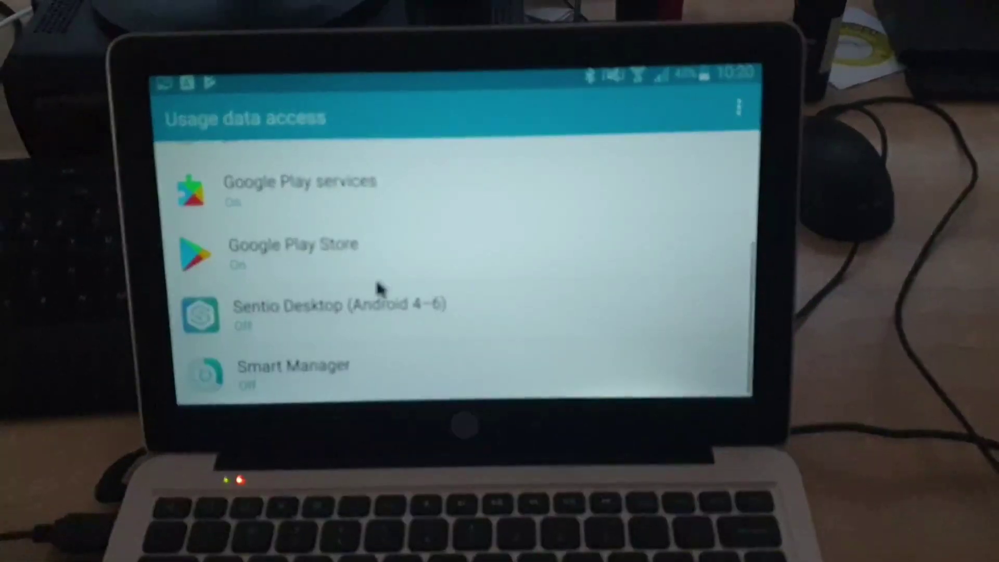
{"action": "left_click", "coordinate": [377, 320]}
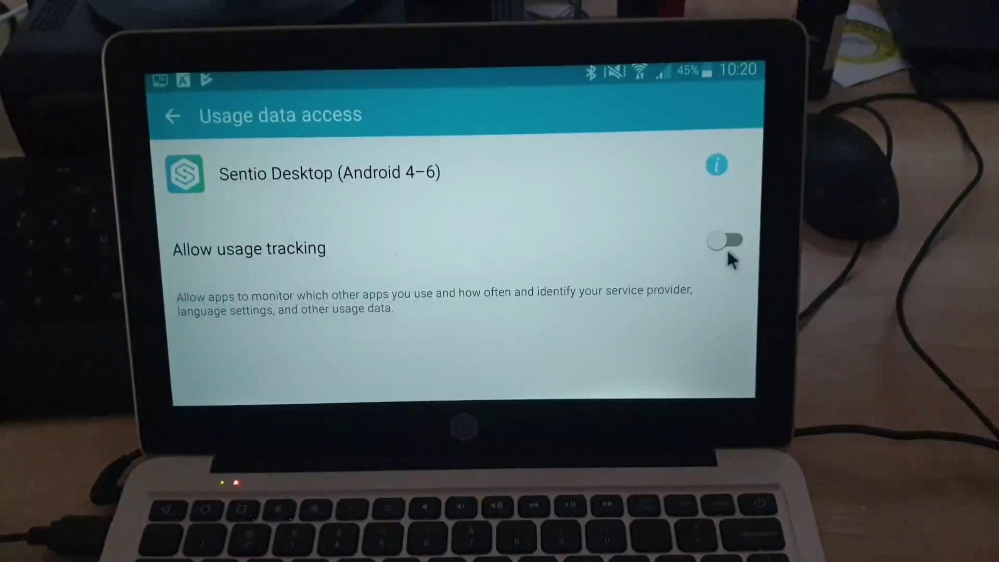
{"action": "left_click", "coordinate": [168, 110]}
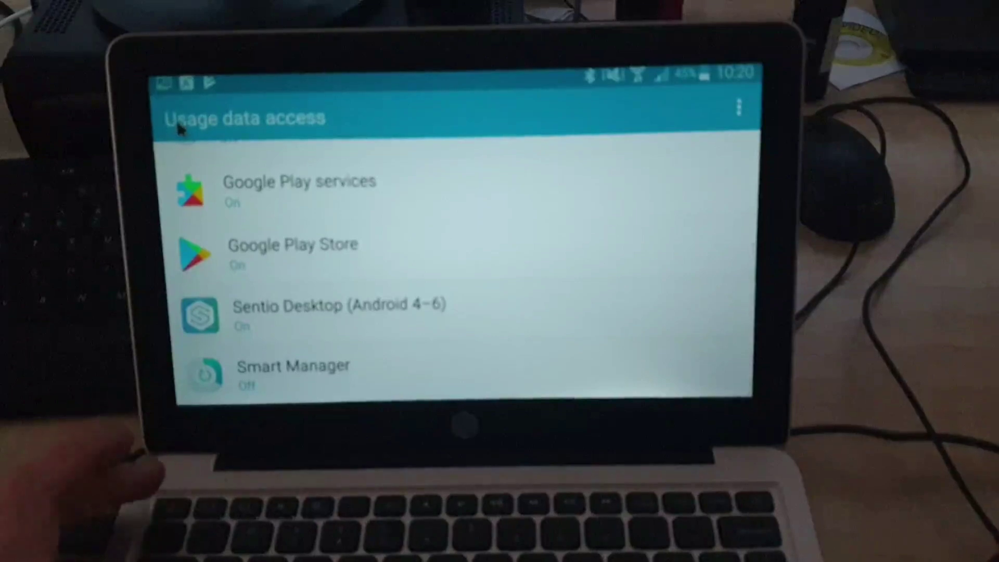
{"action": "left_click", "coordinate": [172, 119]}
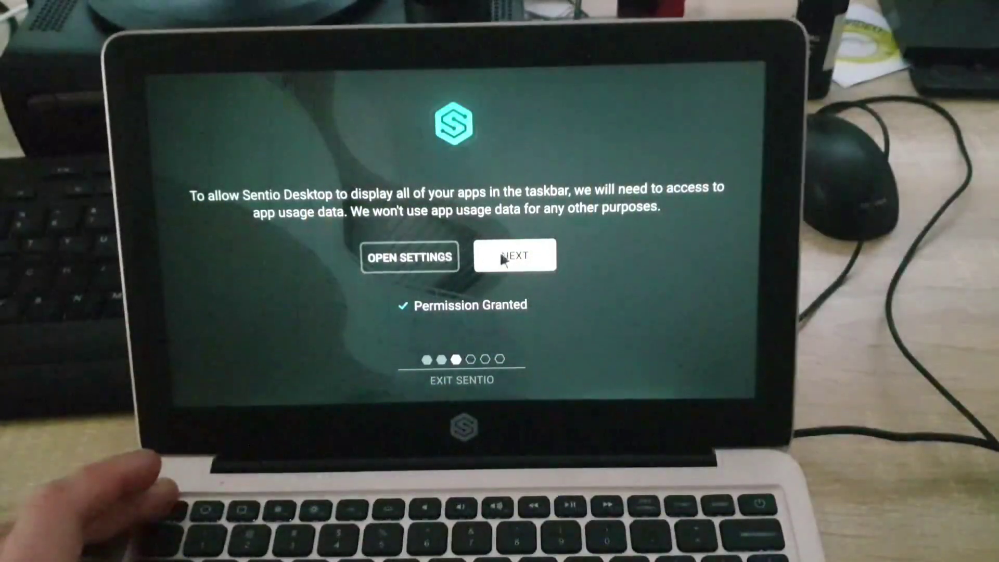
Allow Sentio Desktop notification access and return to the setup screen.
{"action": "left_click", "coordinate": [500, 250]}
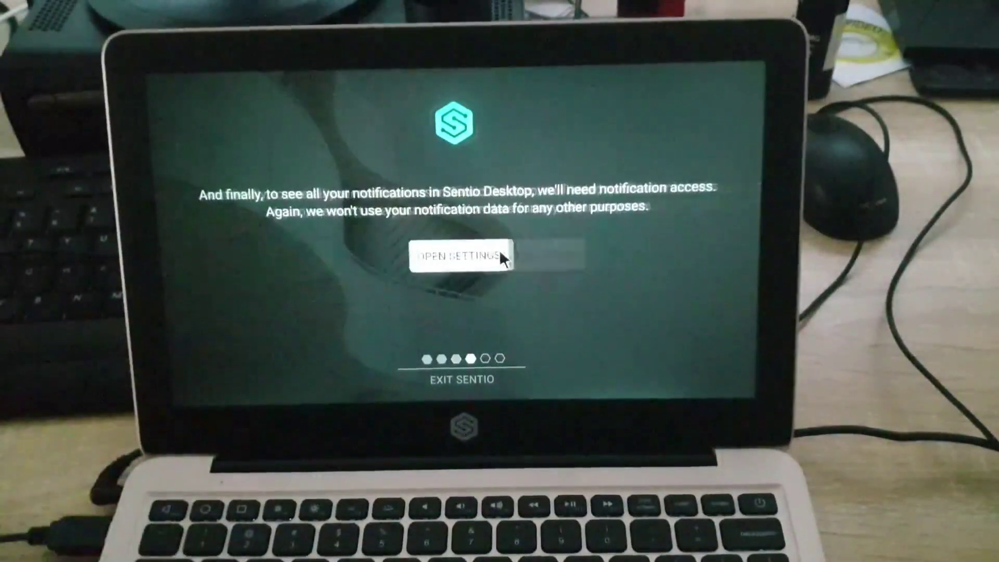
{"action": "left_click", "coordinate": [486, 253]}
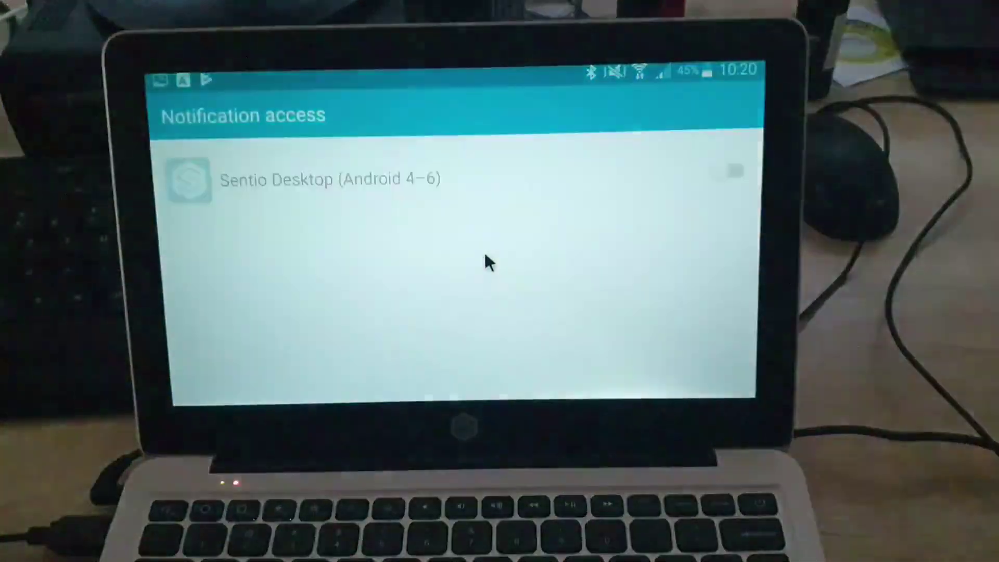
{"action": "left_click", "coordinate": [727, 171]}
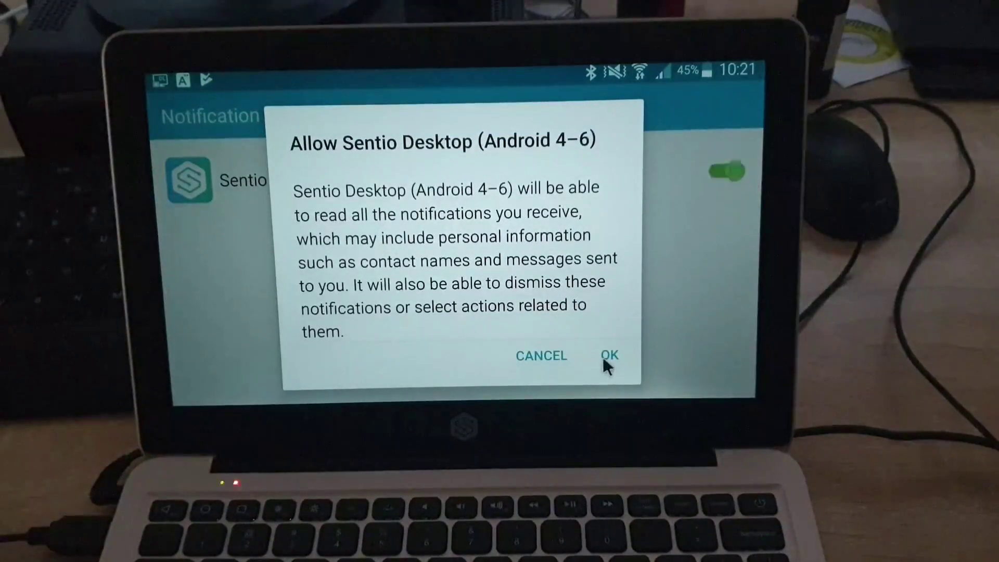
{"action": "left_click", "coordinate": [609, 355]}
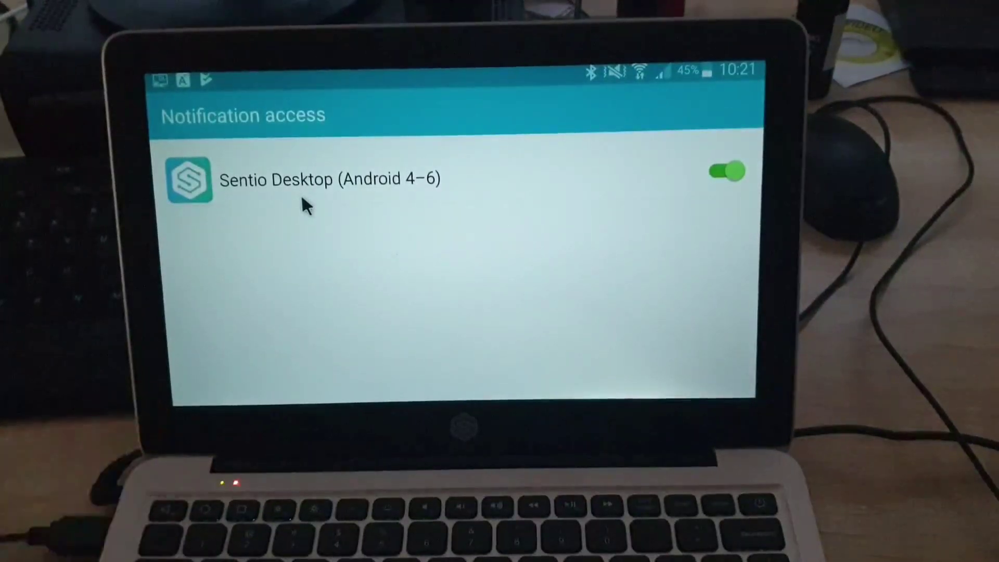
{"action": "key", "text": "Escape"}
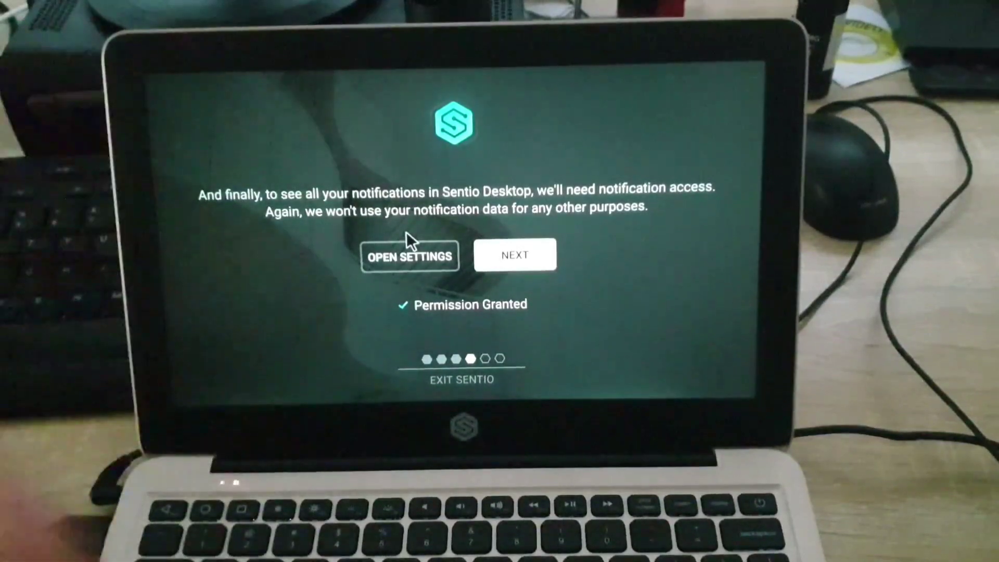
On the App Pack step, install Sentio Apps from its Play Store page, then return to setup.
{"action": "left_click", "coordinate": [514, 254]}
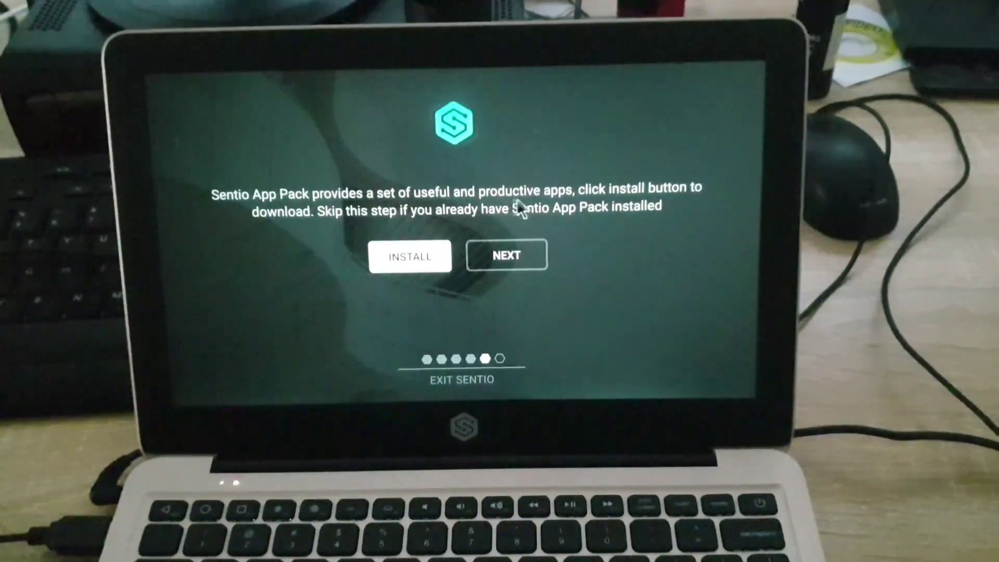
{"action": "left_click", "coordinate": [416, 252]}
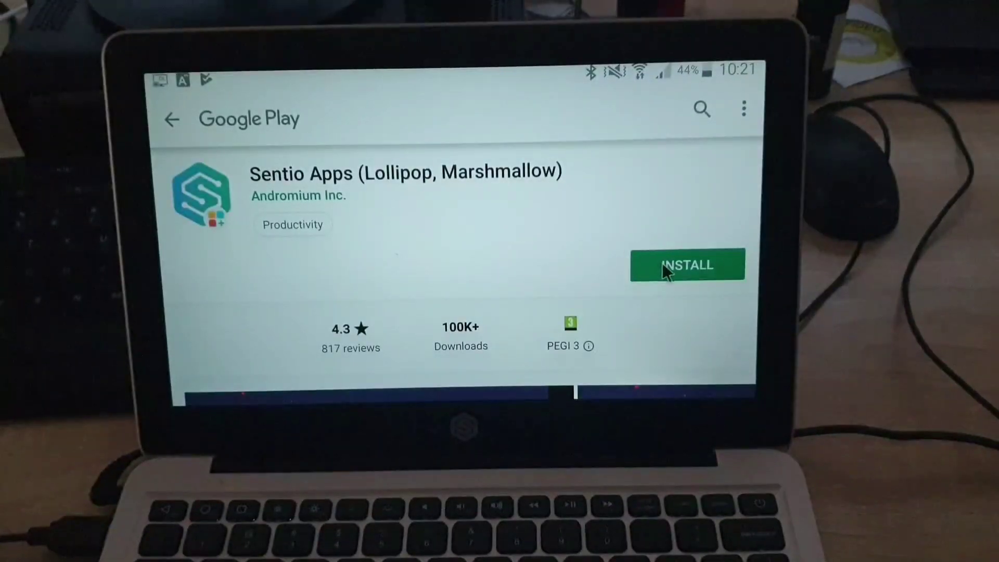
{"action": "left_click", "coordinate": [664, 265]}
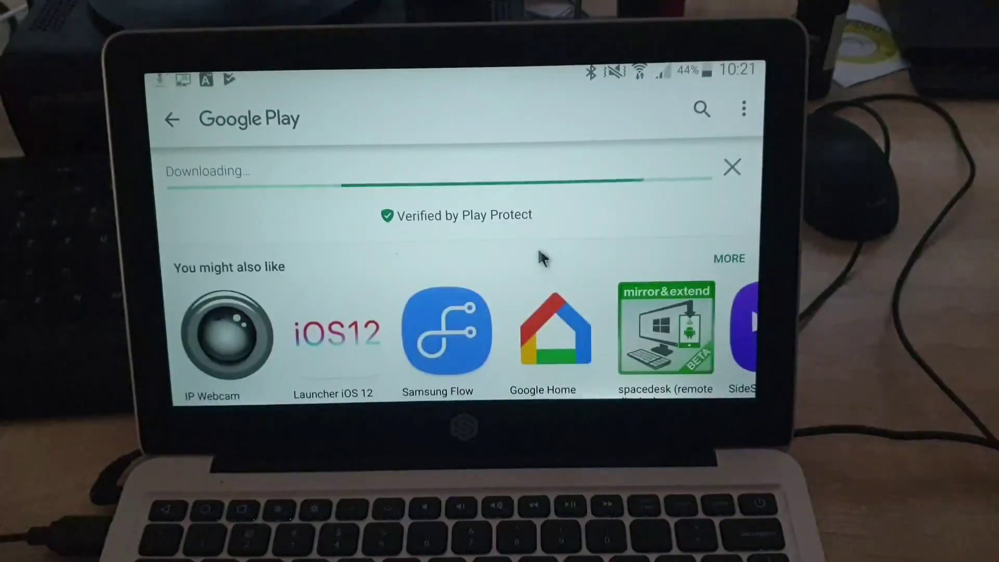
{"action": "left_click", "coordinate": [168, 116]}
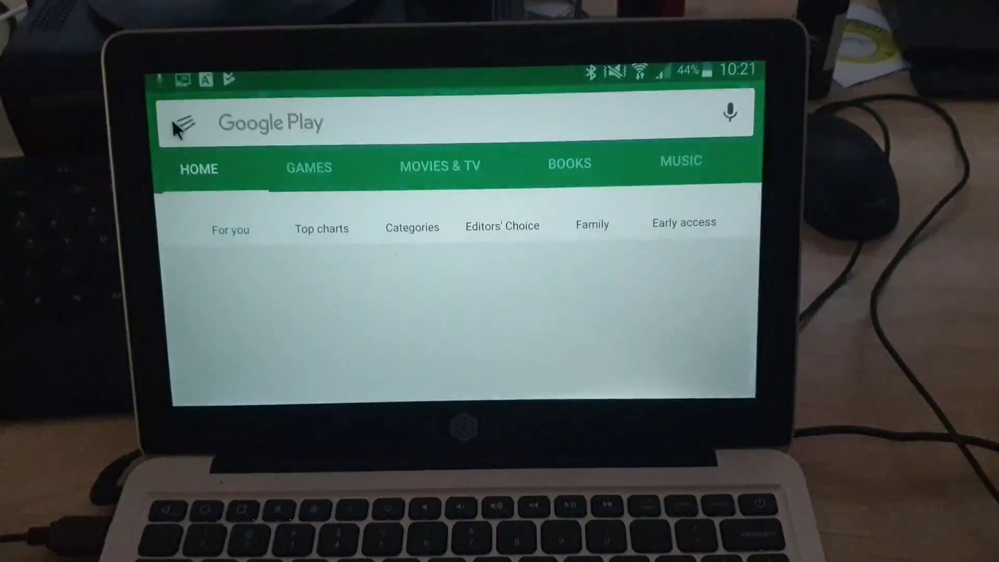
{"action": "key", "text": "Escape"}
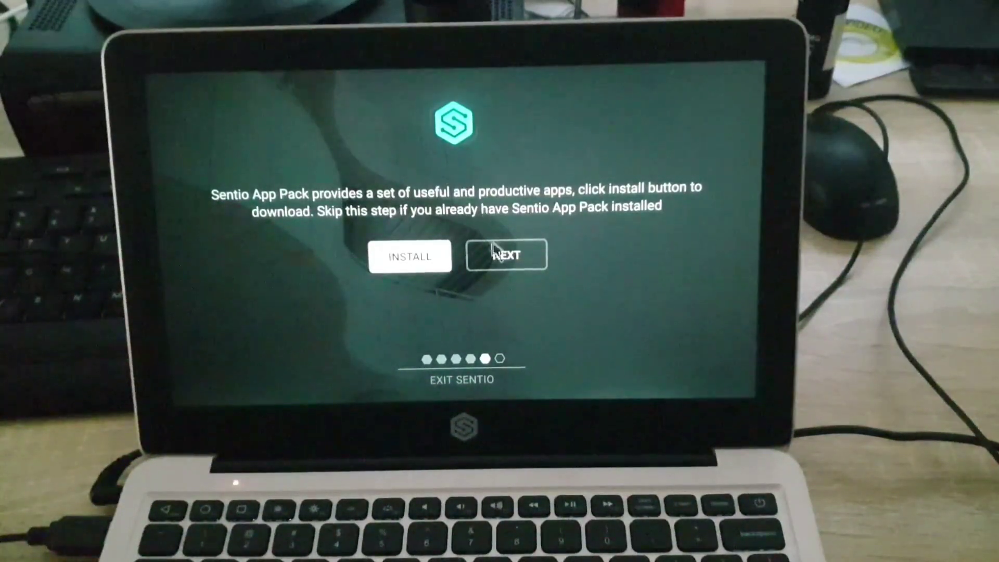
Enter a placeholder email on the final setup page and go to Sentio Desktop.
{"action": "left_click", "coordinate": [495, 249]}
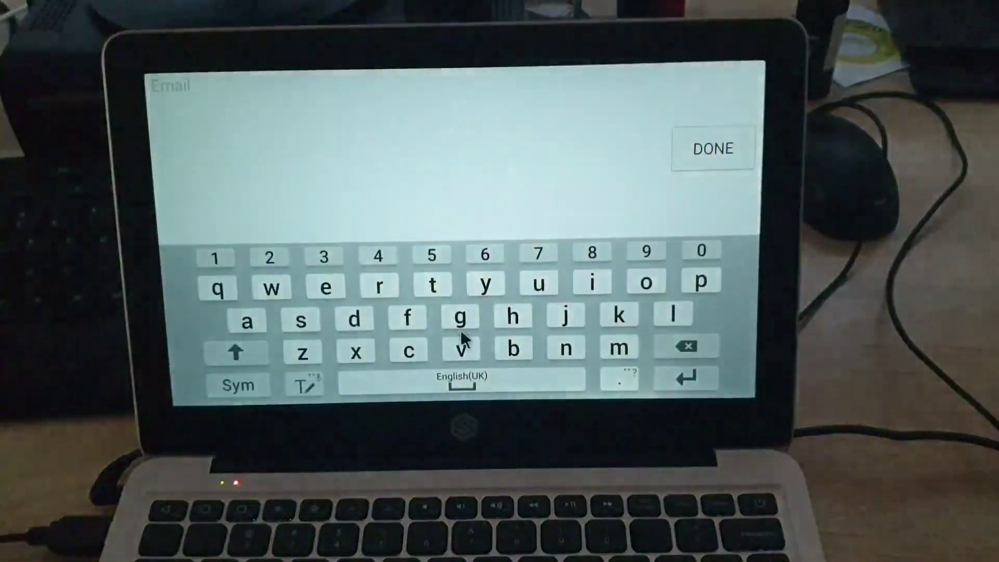
{"action": "type", "text": "g"}
{"action": "key", "text": "Escape"}
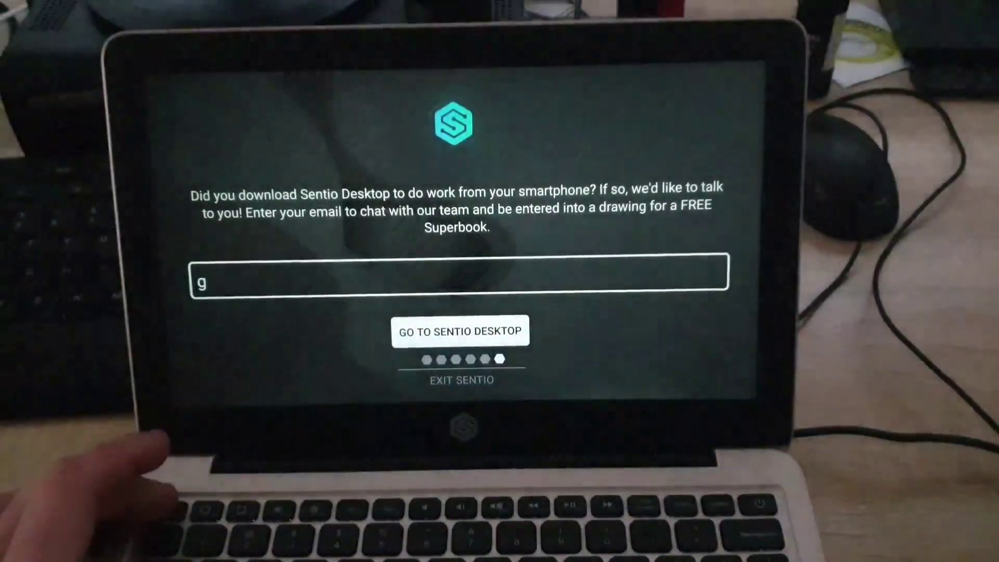
{"action": "key", "text": "BackSpace"}
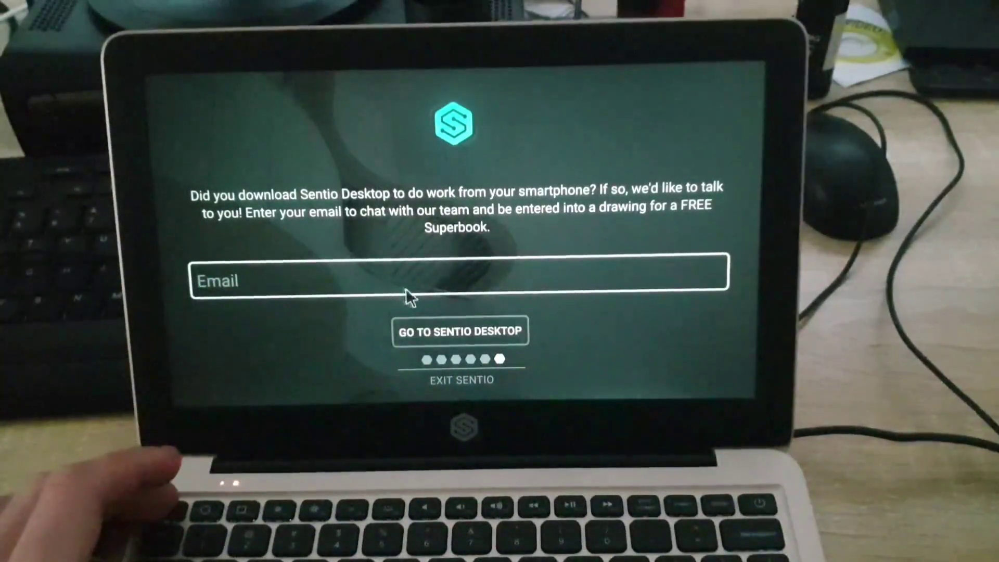
{"action": "left_click", "coordinate": [517, 275]}
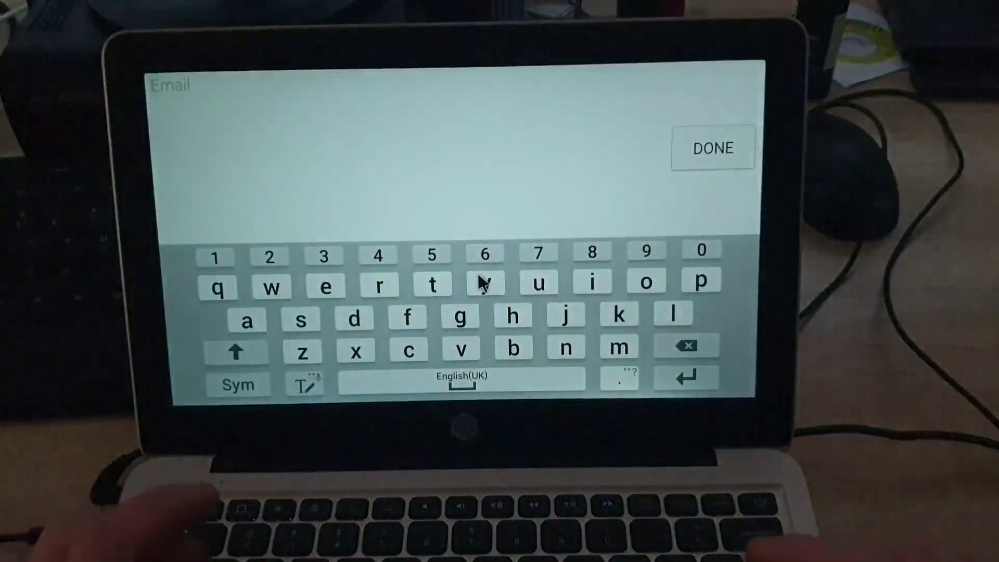
{"action": "type", "text": "A"}
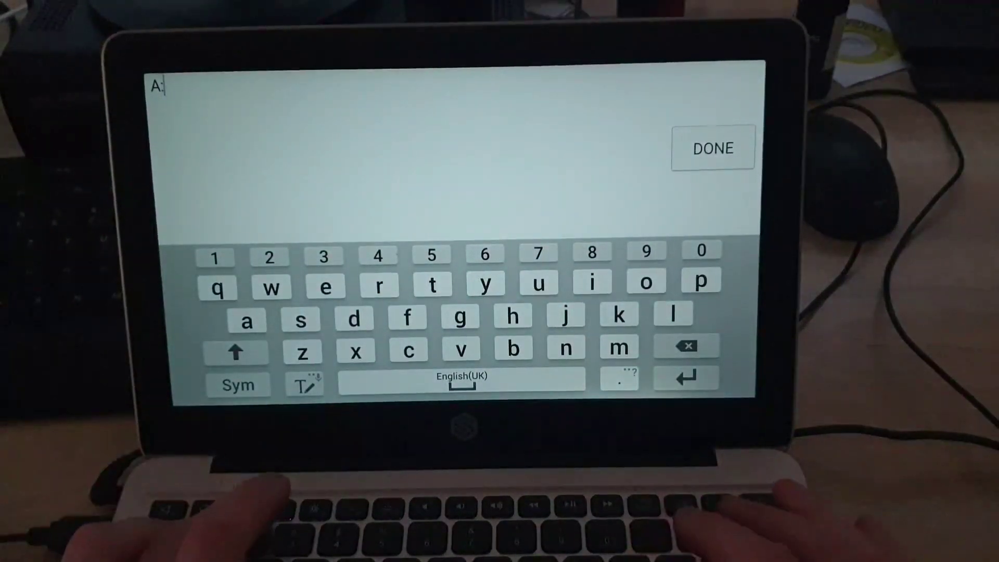
{"action": "type", "text": "@a"}
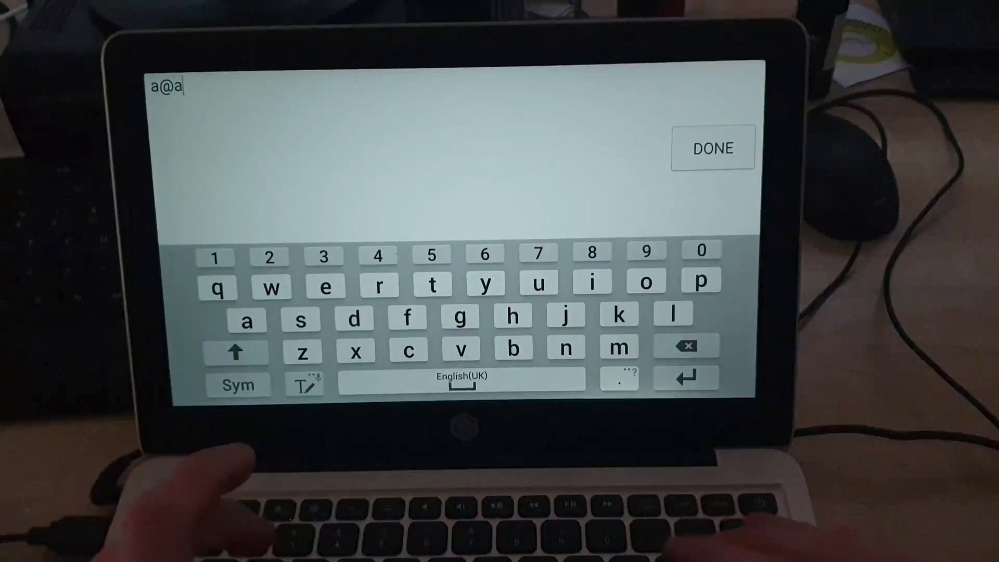
{"action": "type", "text": ".com"}
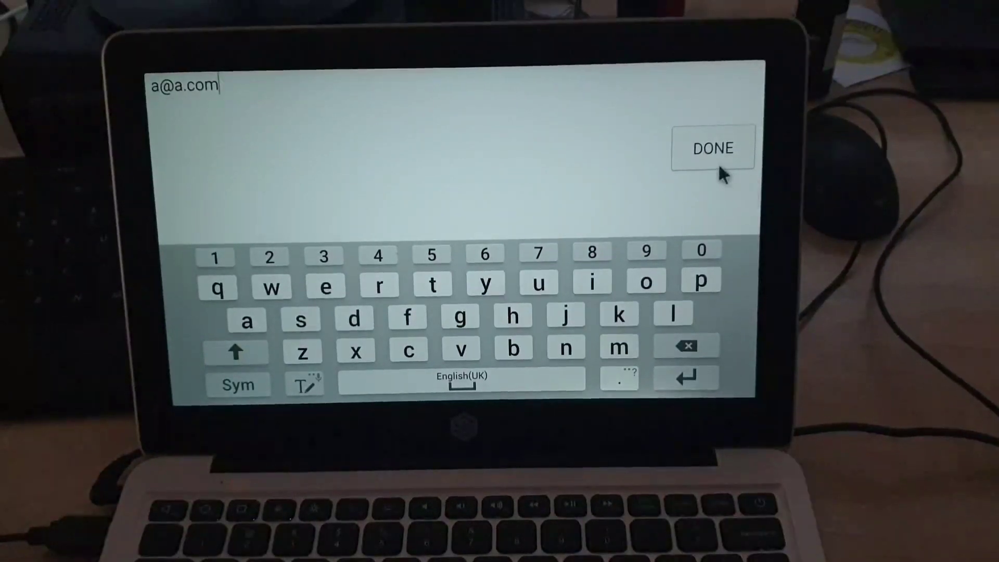
{"action": "left_click", "coordinate": [713, 156]}
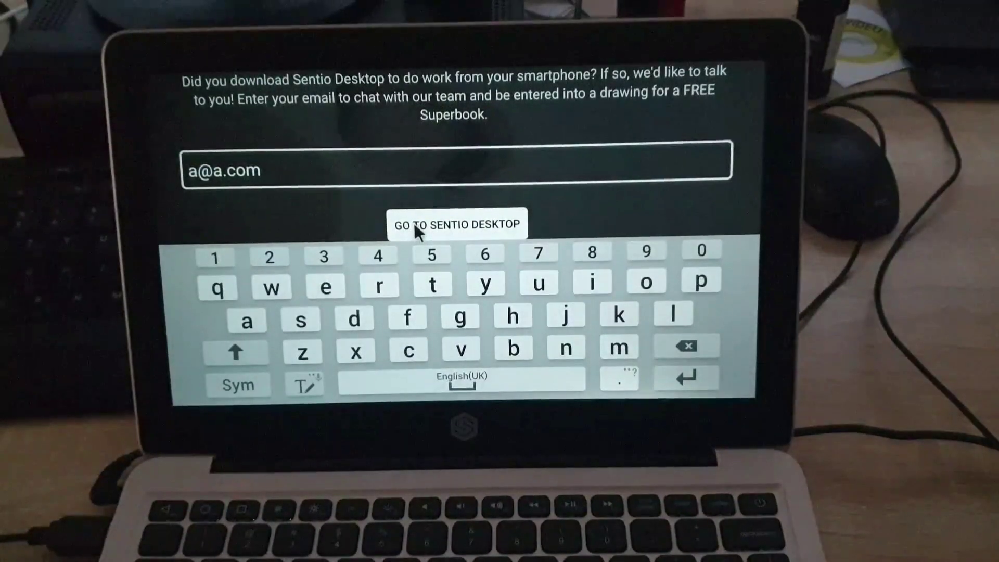
{"action": "left_click", "coordinate": [414, 223]}
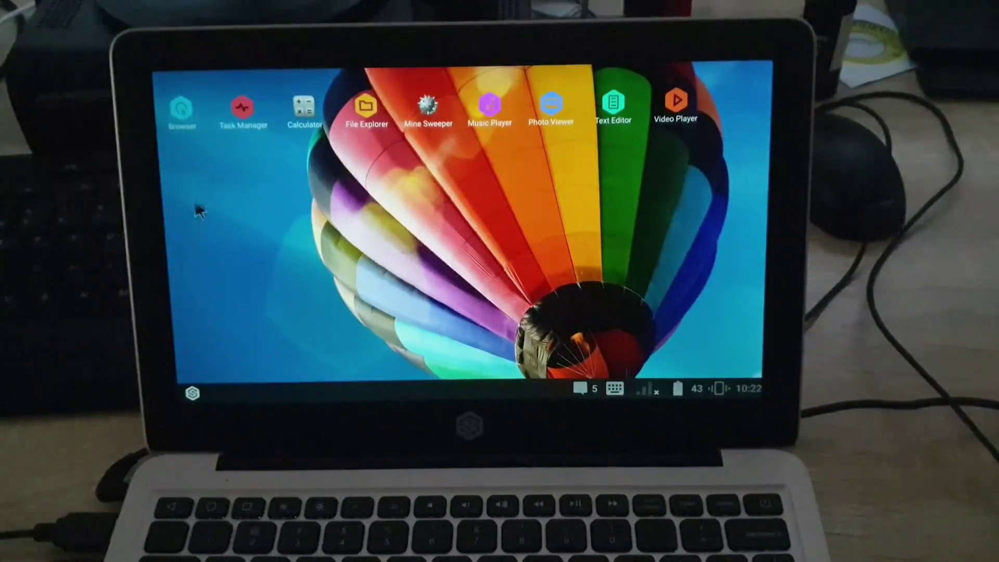
Open the Browser, accept the overlay request, and let Sentio App Pack appear on top.
{"action": "double_click", "coordinate": [186, 110]}
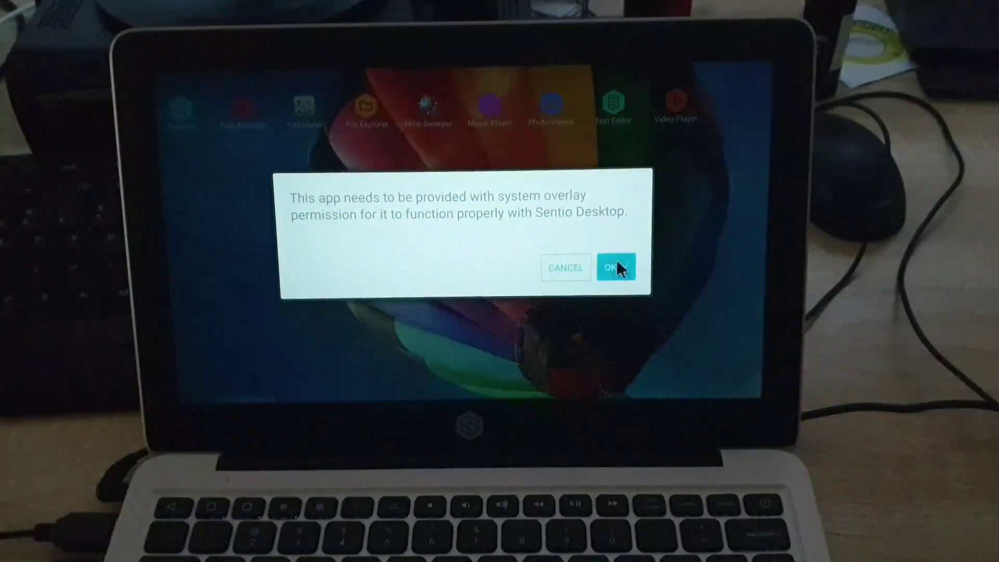
{"action": "left_click", "coordinate": [615, 265]}
{"action": "scroll", "coordinate": [566, 253], "scroll_direction": "down", "scroll_amount": 3}
{"action": "scroll", "coordinate": [573, 255], "scroll_direction": "down", "scroll_amount": 3}
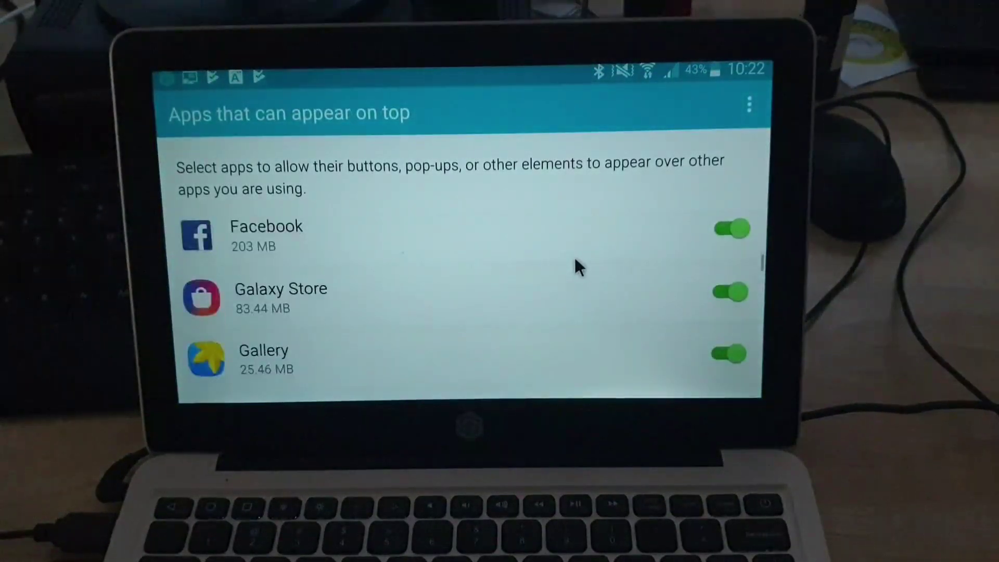
{"action": "scroll", "coordinate": [574, 256], "scroll_direction": "down", "scroll_amount": 3}
{"action": "scroll", "coordinate": [574, 266], "scroll_direction": "down", "scroll_amount": 4}
{"action": "scroll", "coordinate": [574, 276], "scroll_direction": "down", "scroll_amount": 1}
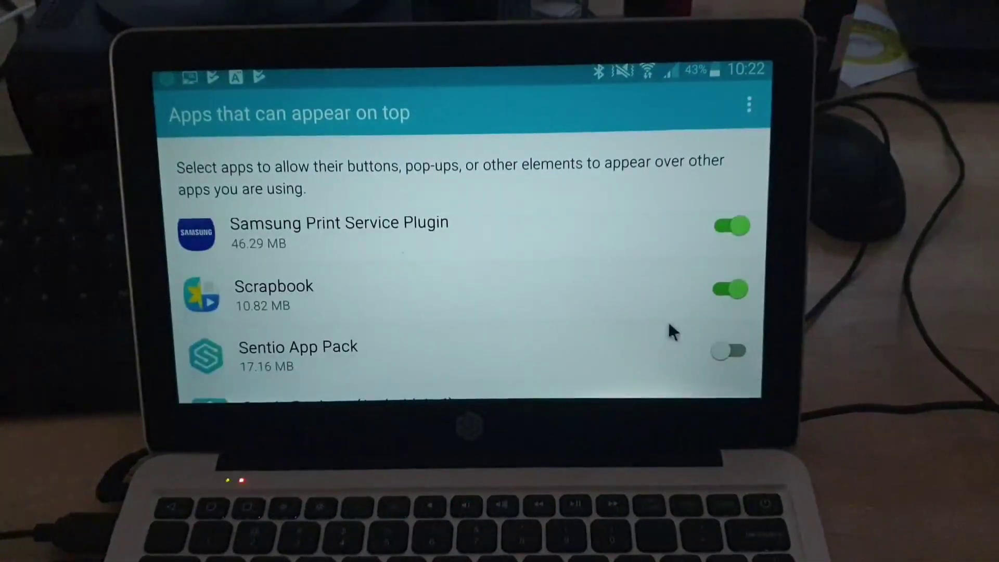
{"action": "left_click", "coordinate": [721, 346]}
{"action": "scroll", "coordinate": [565, 289], "scroll_direction": "down", "scroll_amount": 2}
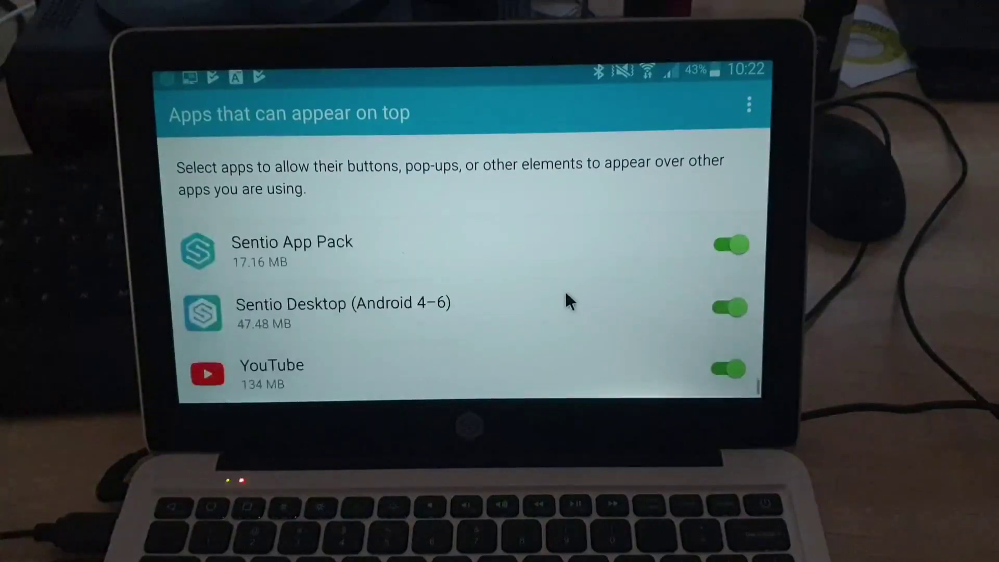
{"action": "scroll", "coordinate": [554, 275], "scroll_direction": "up", "scroll_amount": 4}
{"action": "scroll", "coordinate": [551, 274], "scroll_direction": "up", "scroll_amount": 2}
{"action": "scroll", "coordinate": [550, 273], "scroll_direction": "up", "scroll_amount": 1}
{"action": "scroll", "coordinate": [547, 271], "scroll_direction": "up", "scroll_amount": 1}
{"action": "scroll", "coordinate": [547, 271], "scroll_direction": "up", "scroll_amount": 2}
{"action": "scroll", "coordinate": [548, 271], "scroll_direction": "up", "scroll_amount": 2}
{"action": "scroll", "coordinate": [547, 271], "scroll_direction": "up", "scroll_amount": 2}
{"action": "scroll", "coordinate": [547, 270], "scroll_direction": "up", "scroll_amount": 2}
{"action": "scroll", "coordinate": [547, 270], "scroll_direction": "down", "scroll_amount": 3}
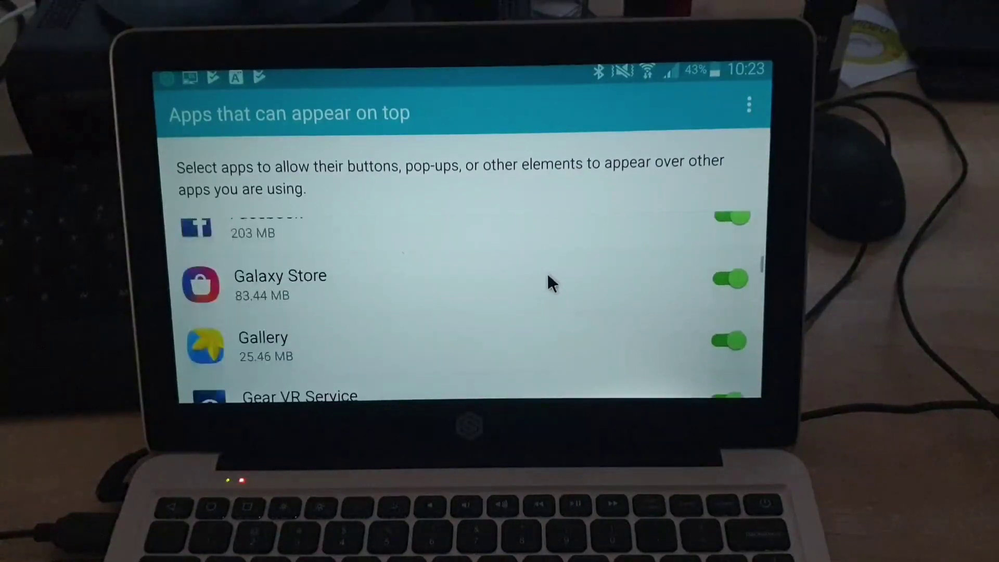
{"action": "key", "text": "super"}
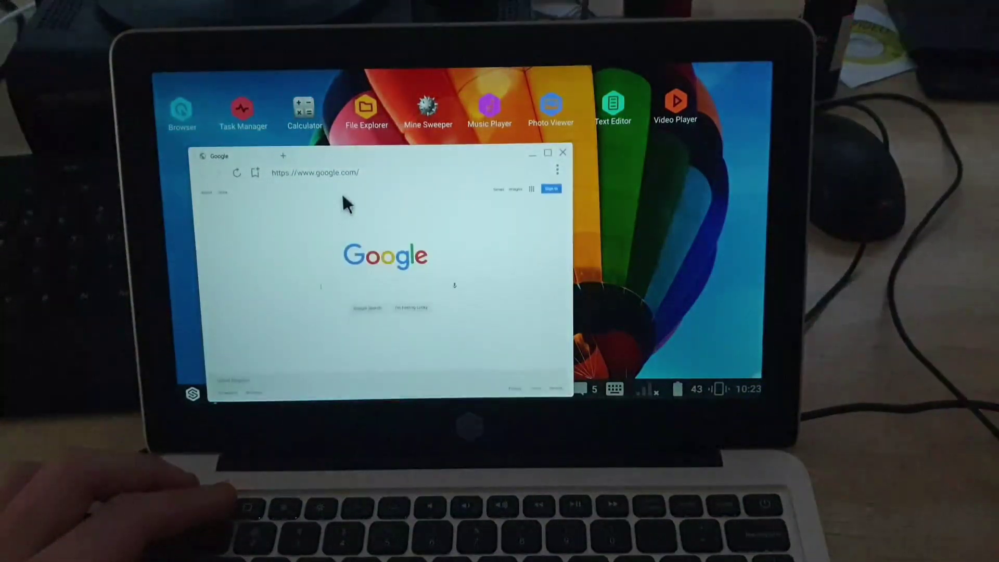
Search Google for 'weather in france', maximize the results, and open the address for editing.
{"action": "left_click_drag", "start_coordinate": [349, 160], "coordinate": [383, 117]}
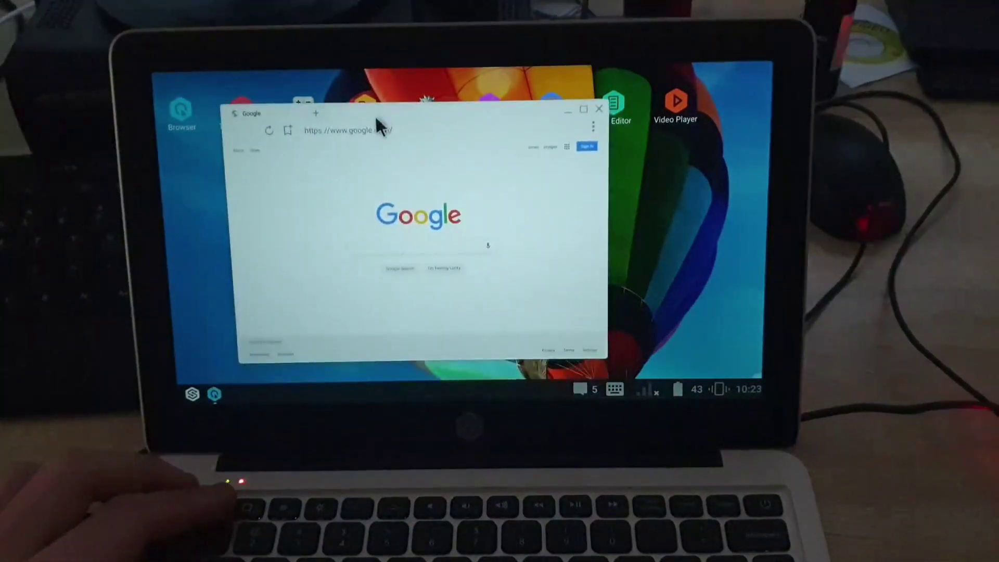
{"action": "type", "text": "wea"}
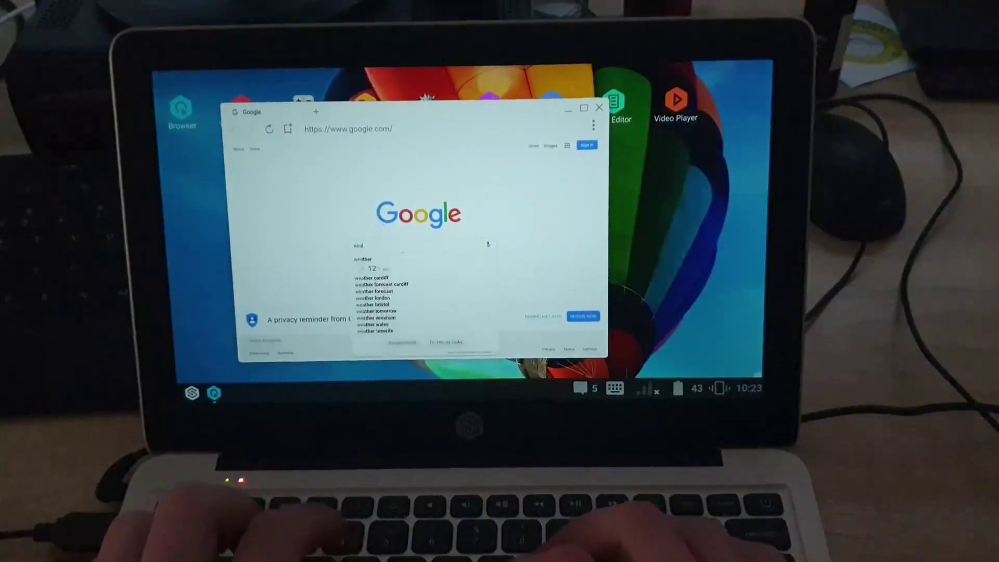
{"action": "type", "text": "ther in"}
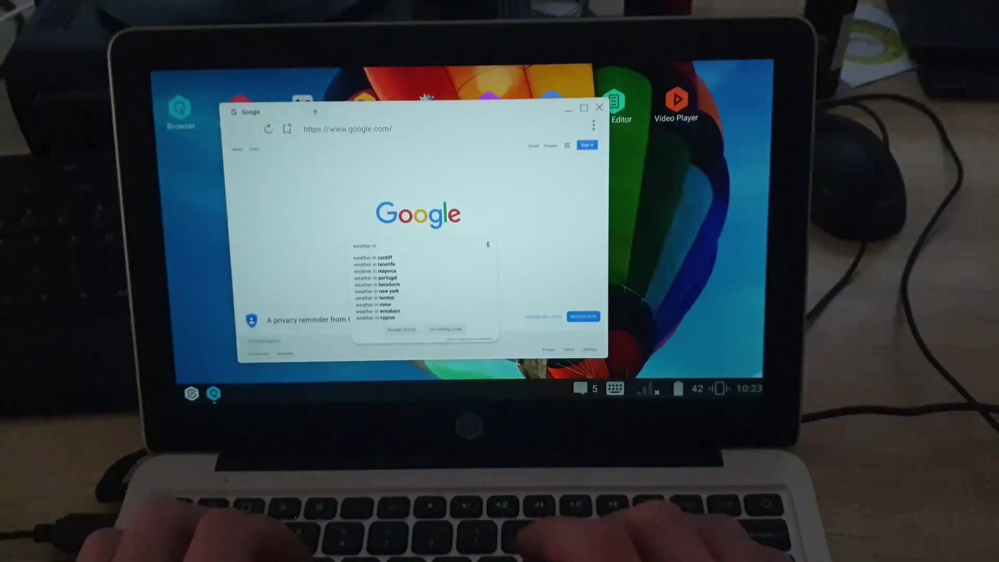
{"action": "type", "text": " fran"}
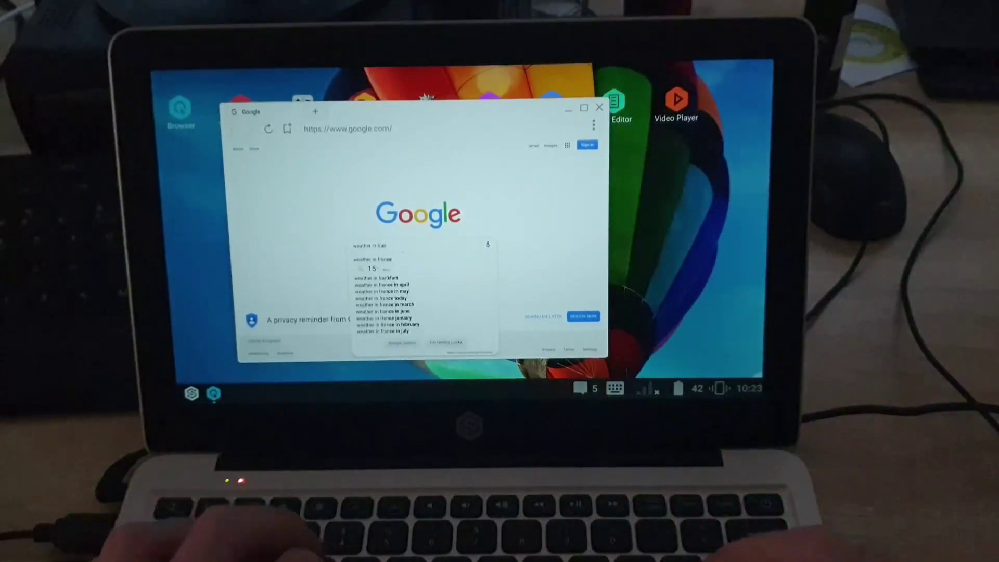
{"action": "type", "text": "ce"}
{"action": "key", "text": "Return"}
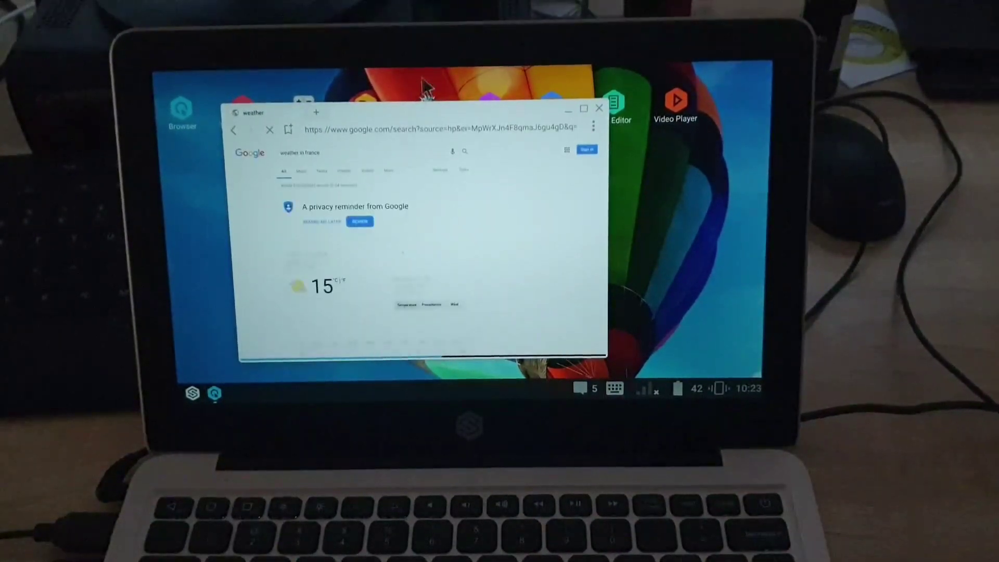
{"action": "left_click", "coordinate": [584, 109]}
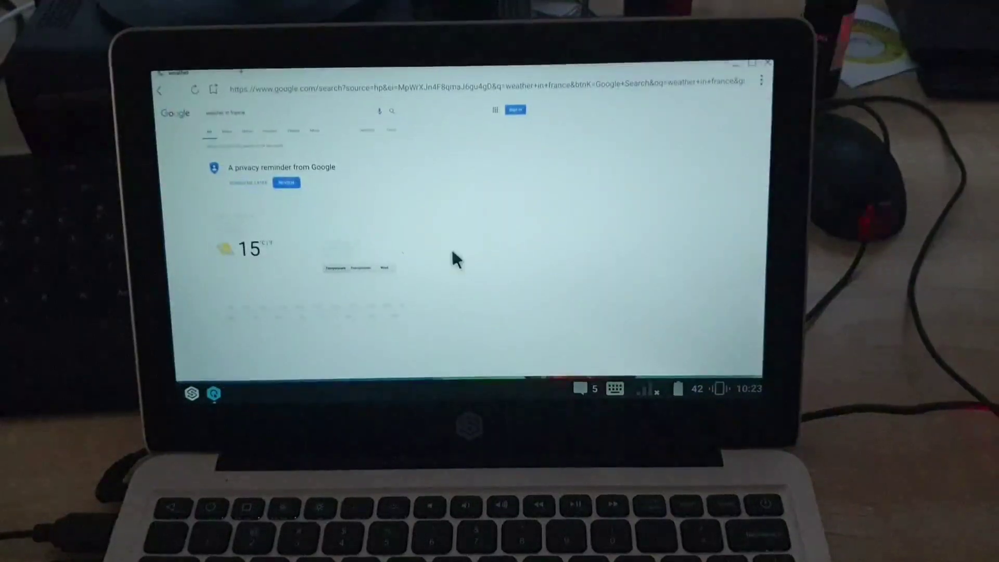
{"action": "scroll", "coordinate": [383, 270], "scroll_direction": "down", "scroll_amount": 5}
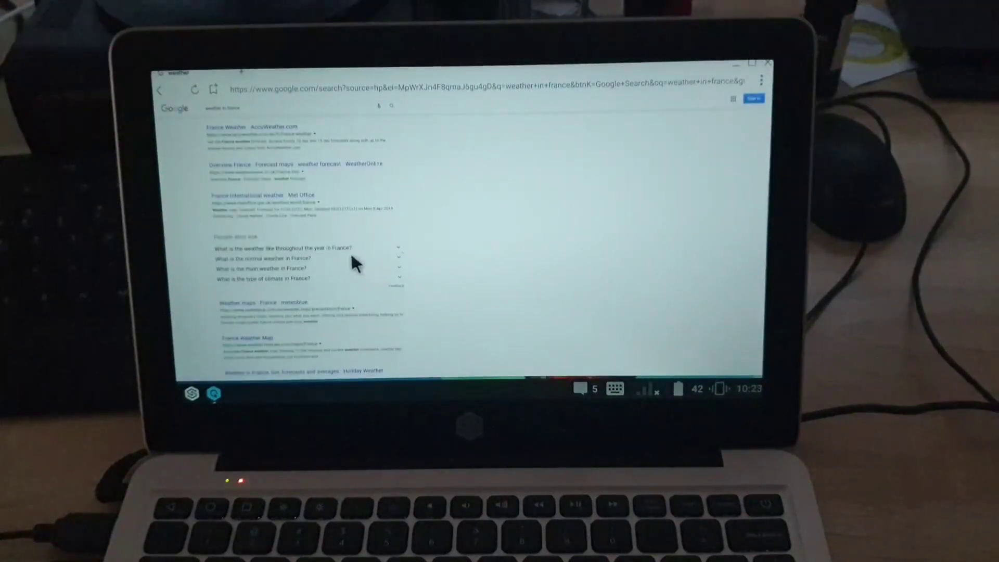
{"action": "scroll", "coordinate": [350, 257], "scroll_direction": "down", "scroll_amount": 3}
{"action": "scroll", "coordinate": [342, 251], "scroll_direction": "down", "scroll_amount": 3}
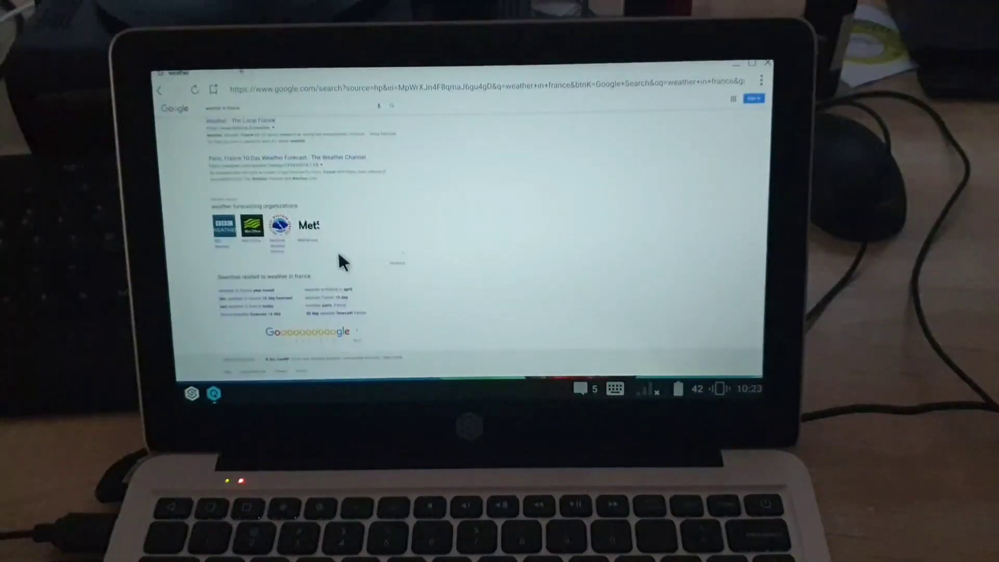
{"action": "scroll", "coordinate": [337, 248], "scroll_direction": "up", "scroll_amount": 8}
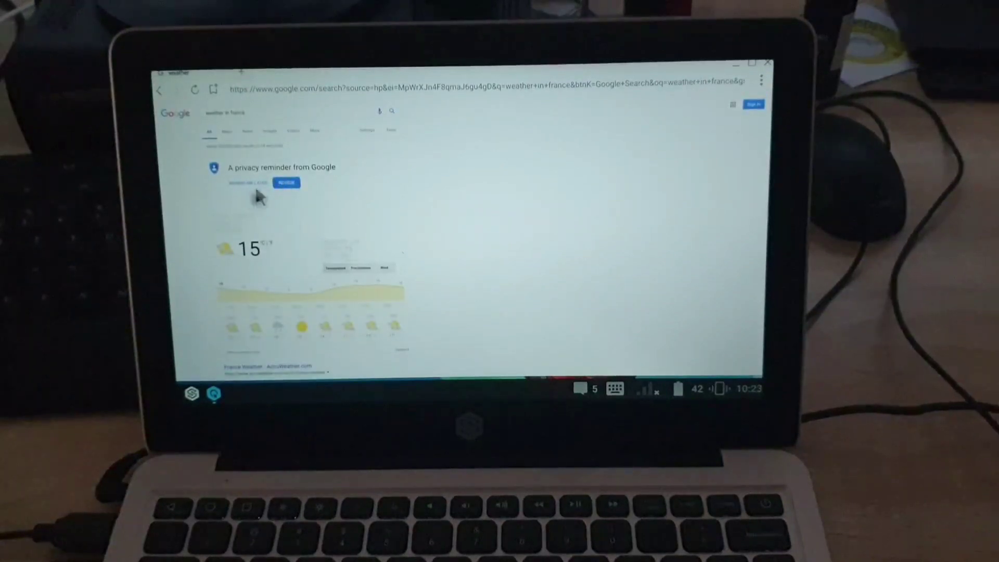
{"action": "scroll", "coordinate": [269, 228], "scroll_direction": "down", "scroll_amount": 6}
{"action": "scroll", "coordinate": [266, 156], "scroll_direction": "up", "scroll_amount": 3}
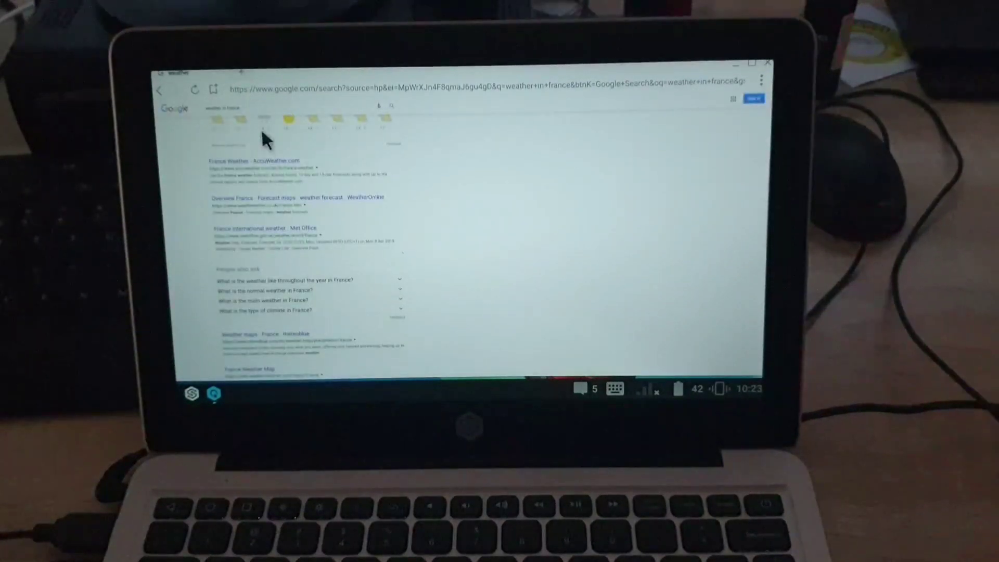
{"action": "left_click", "coordinate": [244, 77]}
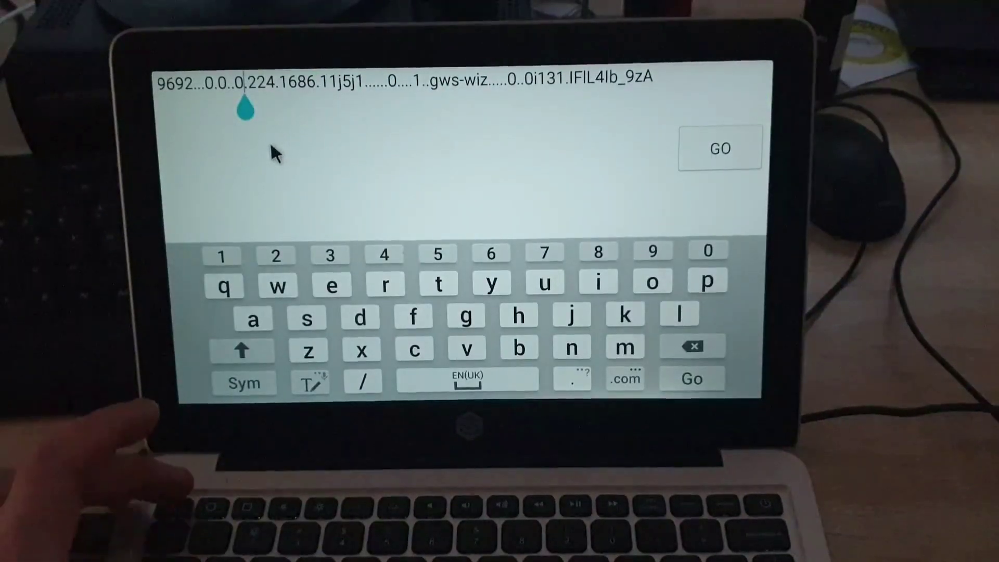
Dismiss the full-screen address editor and briefly open the app launcher.
{"action": "key", "text": "Escape"}
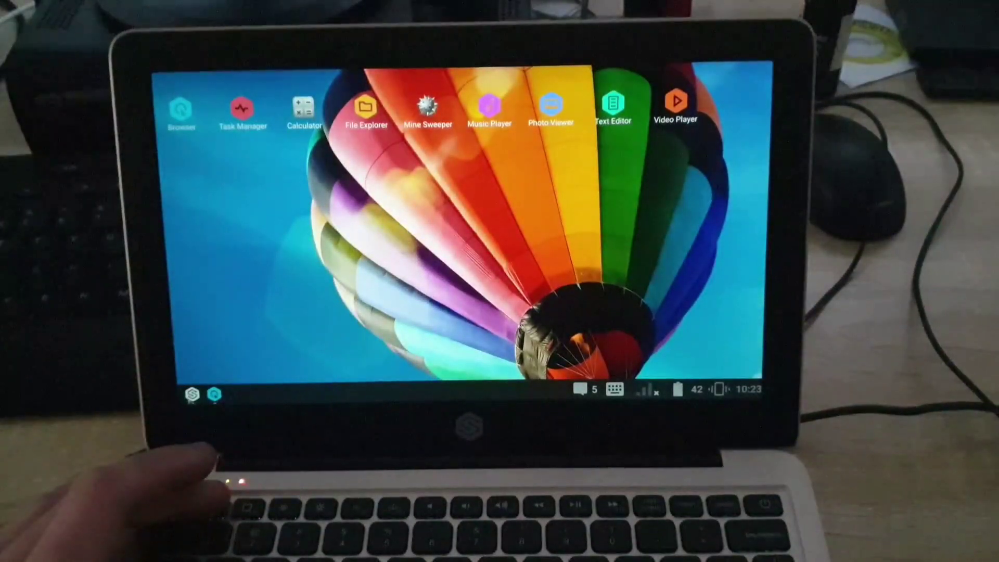
{"action": "key", "text": "super"}
{"action": "key", "text": "super"}
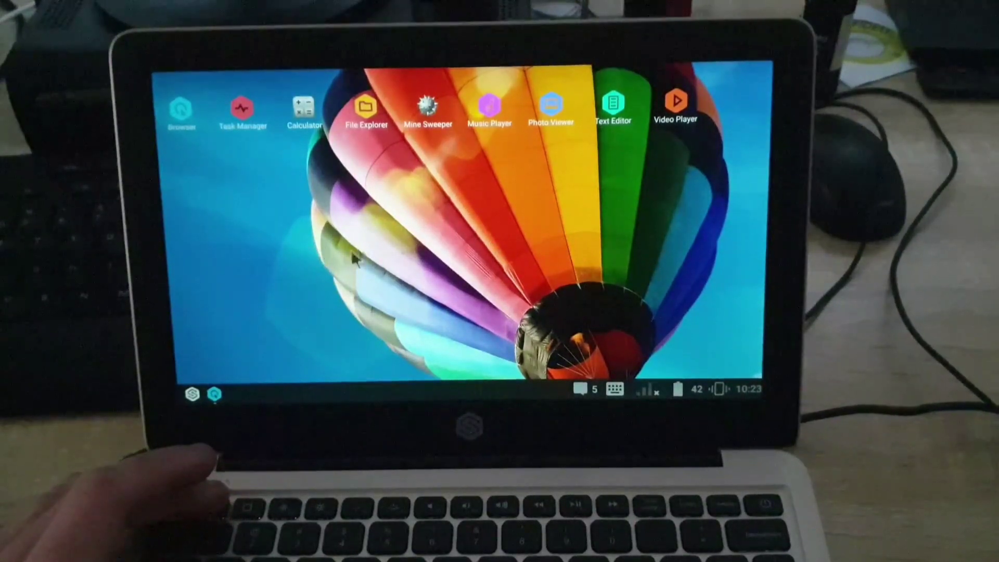
Search the Play Store for 'null key', install Null Keyboard, and return to the desktop.
{"action": "left_click", "coordinate": [191, 394]}
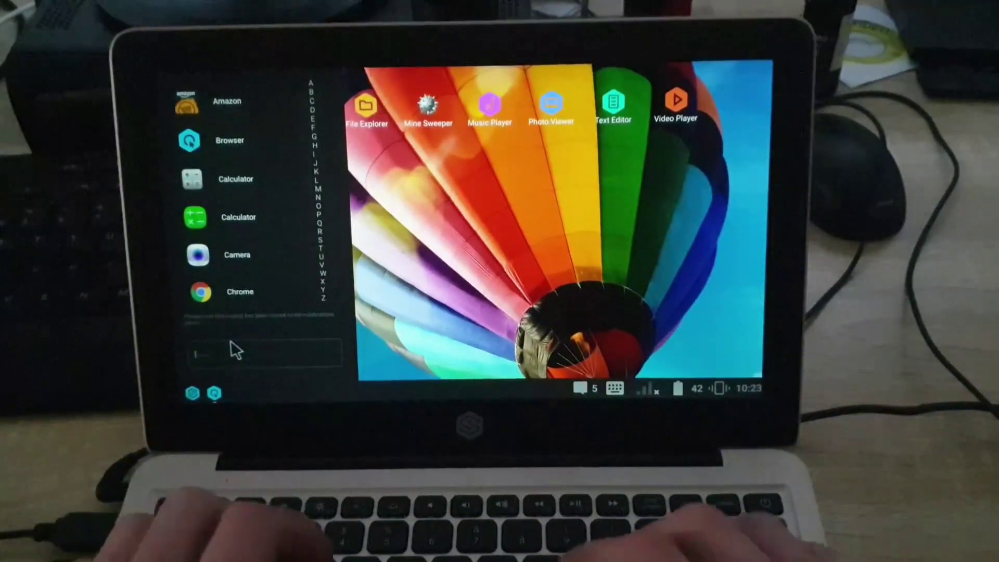
{"action": "type", "text": "store"}
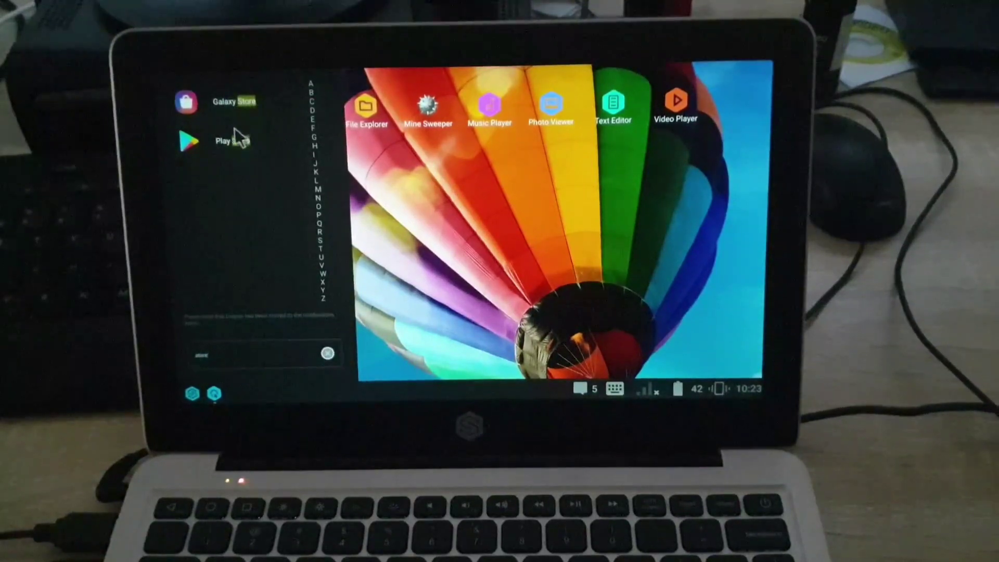
{"action": "left_click", "coordinate": [223, 140]}
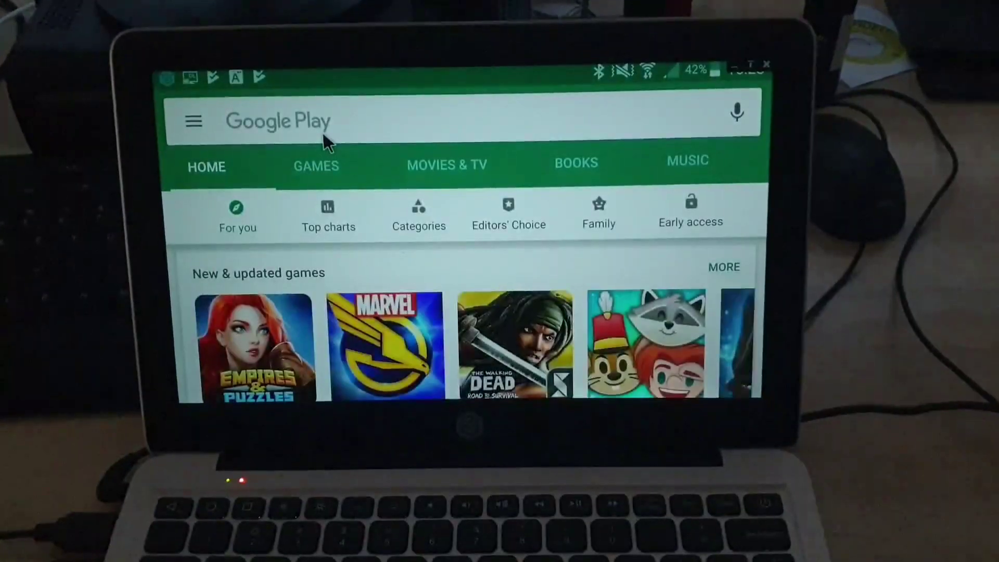
{"action": "left_click", "coordinate": [323, 120]}
{"action": "type", "text": "null"}
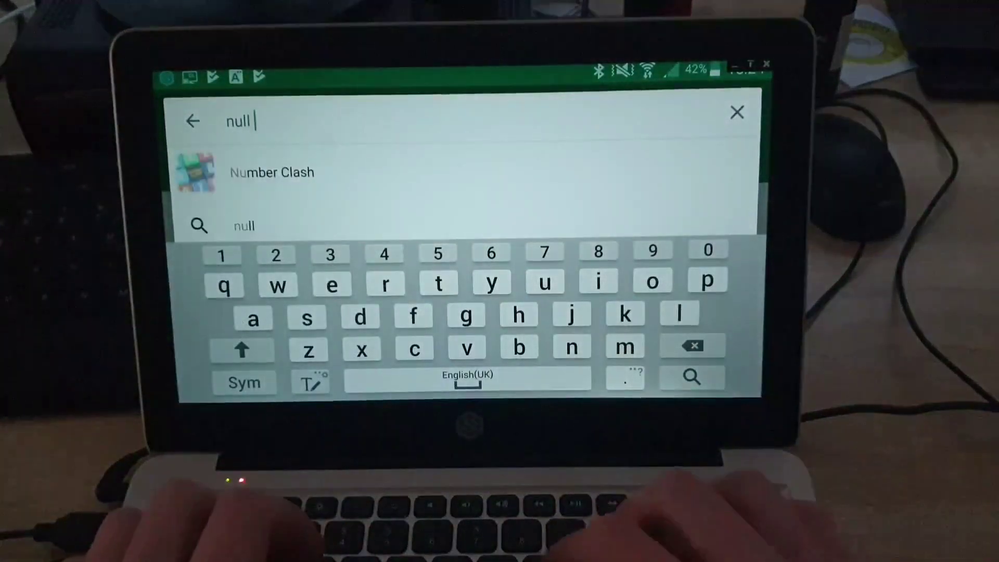
{"action": "type", "text": " key"}
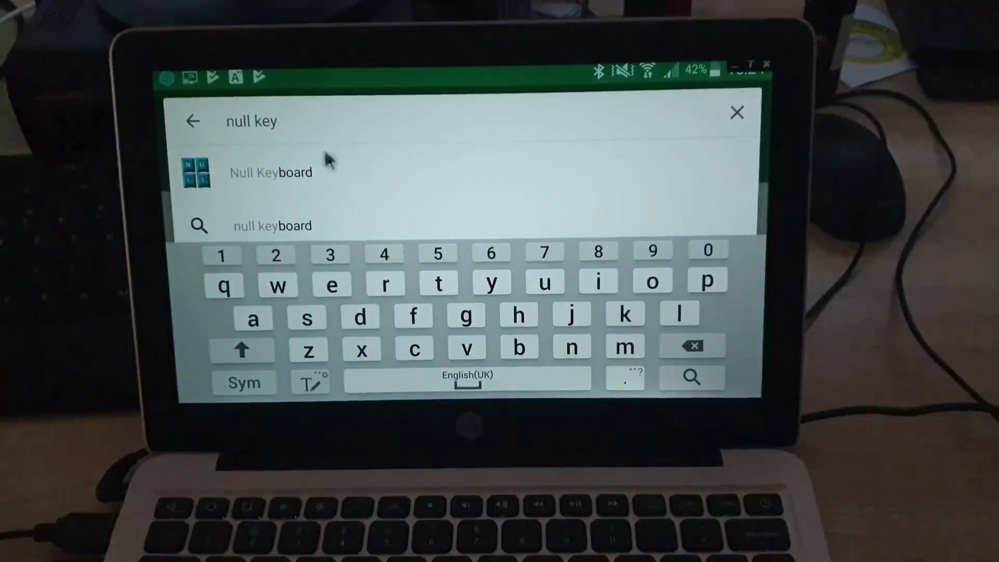
{"action": "left_click", "coordinate": [306, 172]}
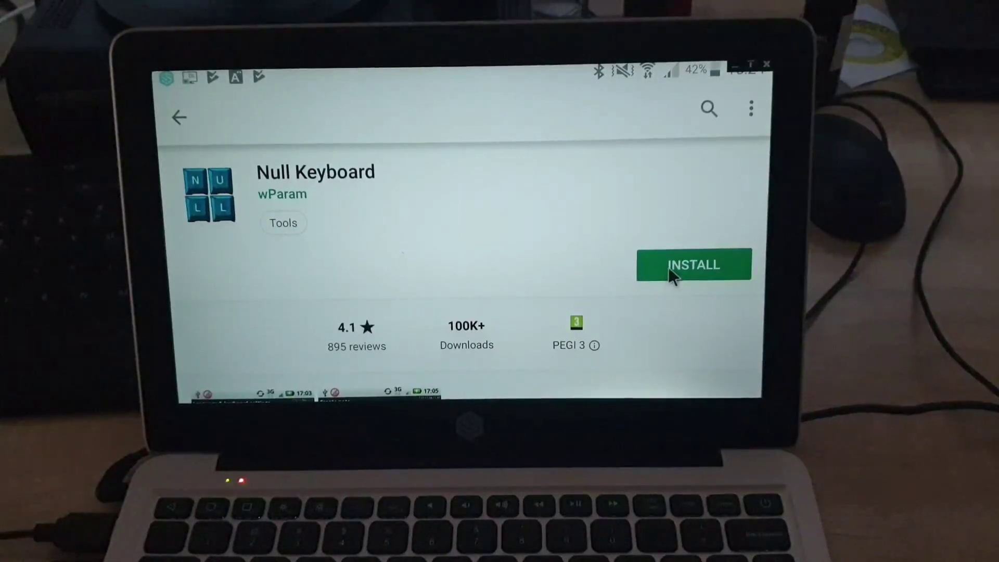
{"action": "left_click", "coordinate": [669, 268]}
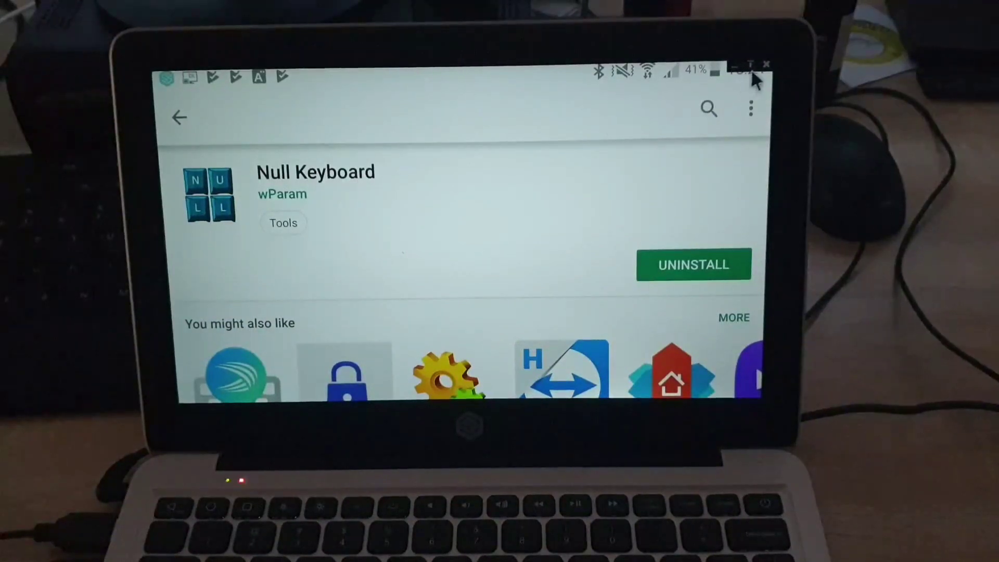
{"action": "key", "text": "super"}
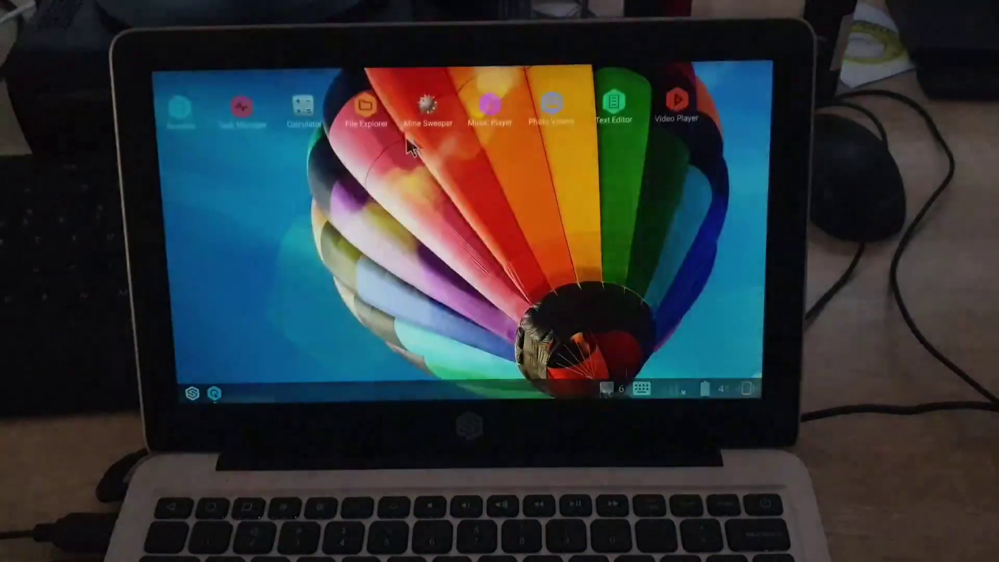
Reopen the browser's search results, dismiss the address editor, and leave to the home screen.
{"action": "left_click", "coordinate": [215, 392]}
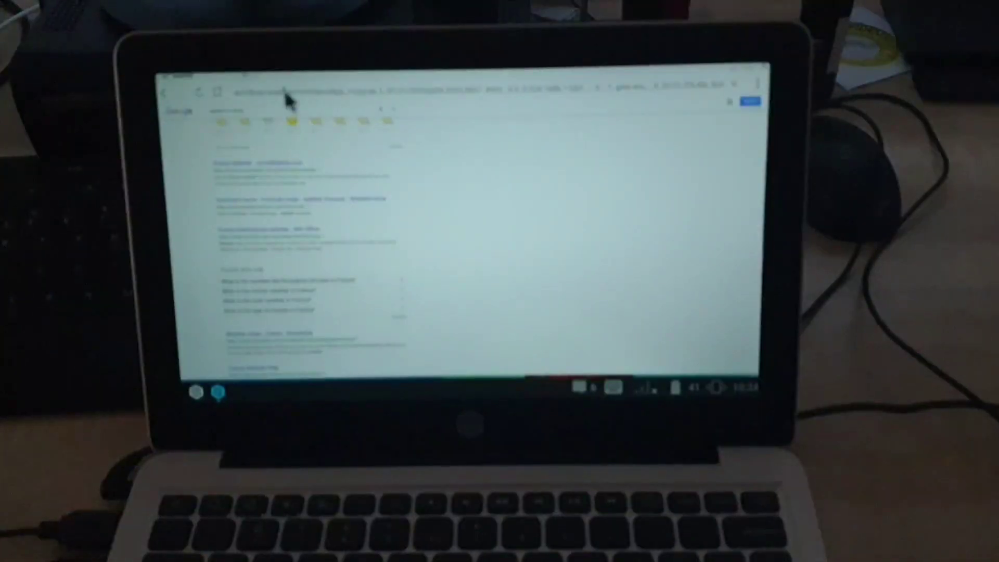
{"action": "left_click", "coordinate": [287, 101]}
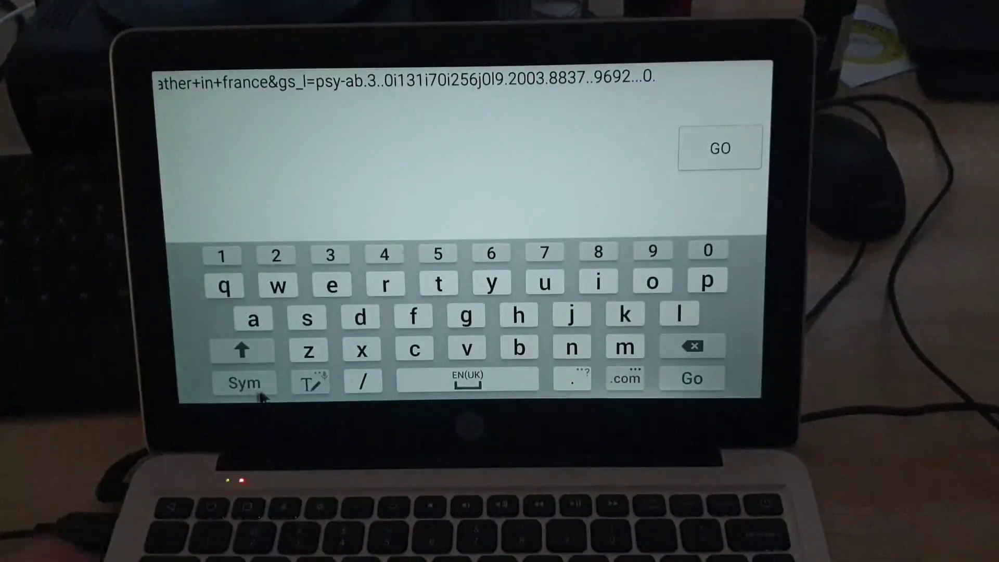
{"action": "key", "text": "Escape"}
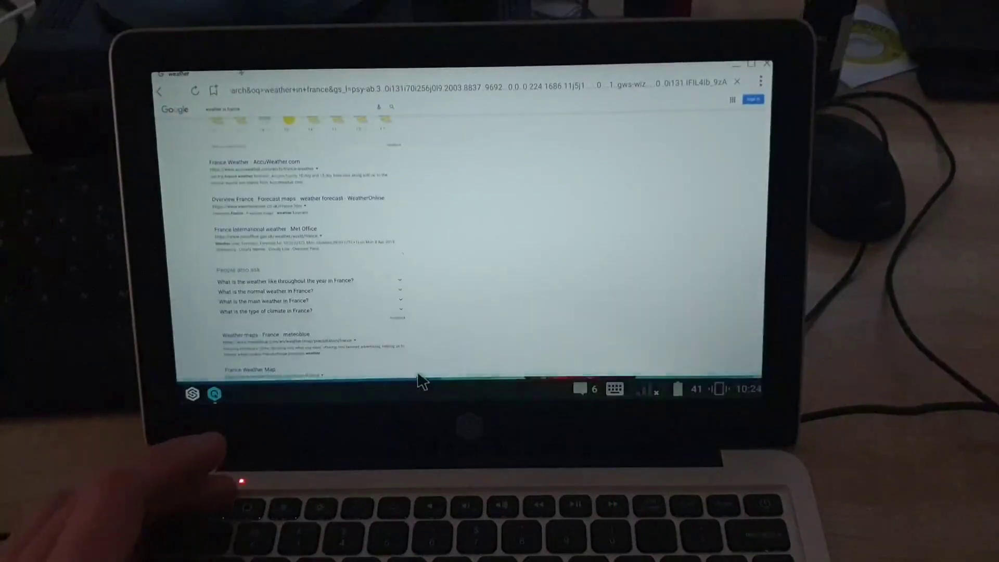
{"action": "key", "text": "super"}
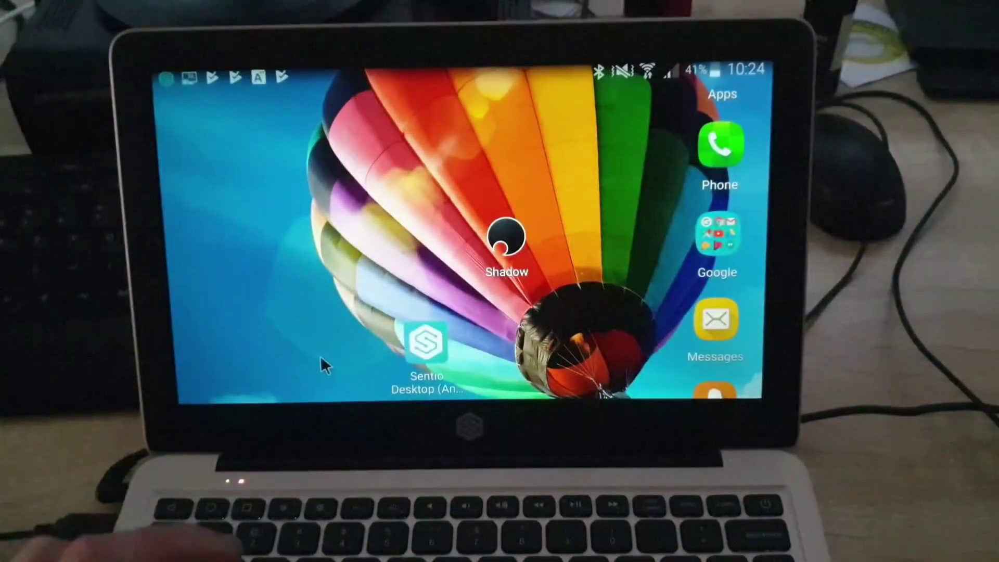
Swipe to the home page holding Sentio Desktop and relaunch it.
{"action": "key", "text": "super"}
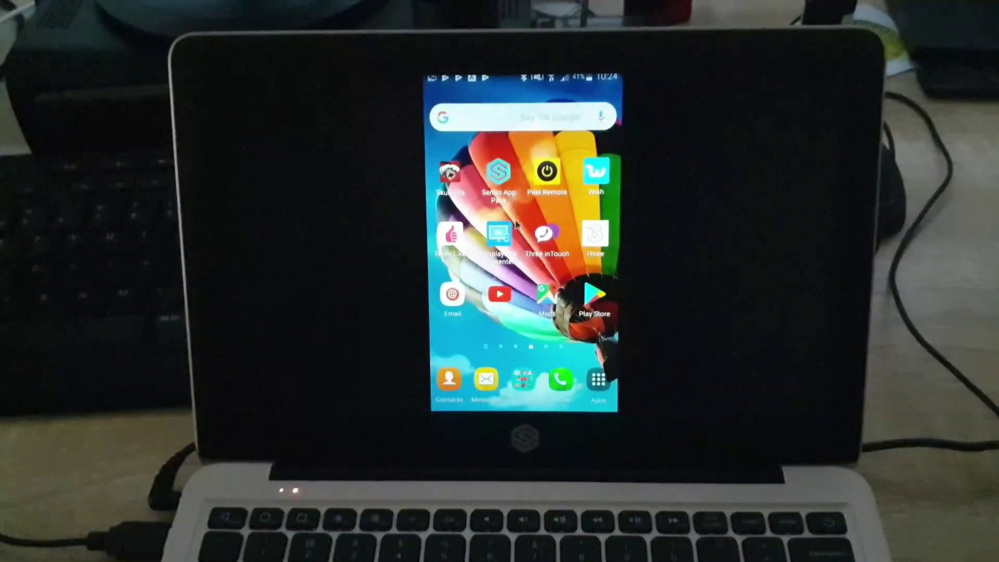
{"action": "left_click_drag", "start_coordinate": [519, 240], "coordinate": [496, 241]}
{"action": "left_click", "coordinate": [500, 238]}
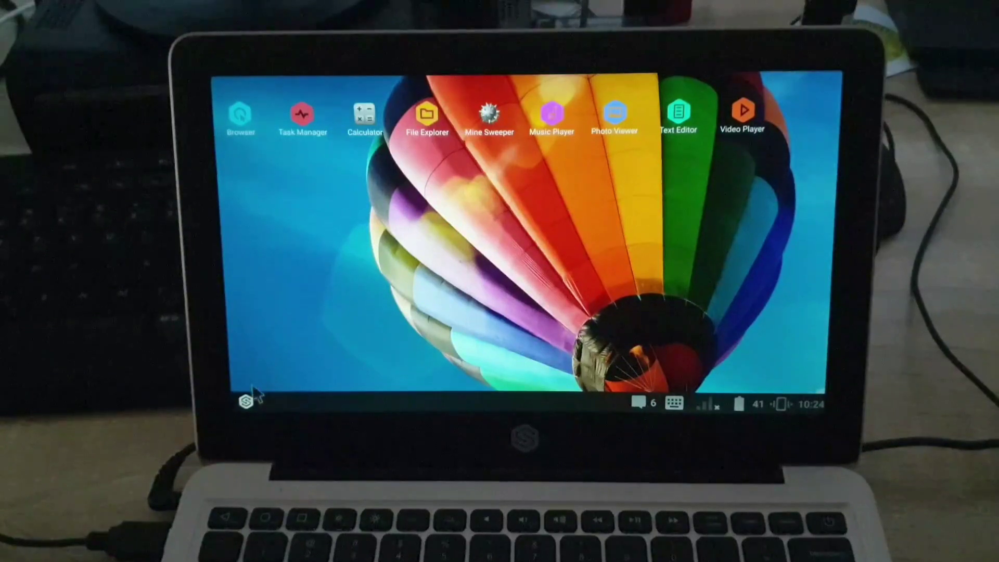
Open Settings from the launcher, check the Samsung default keyboard under Language and input, then exit.
{"action": "left_click", "coordinate": [248, 401]}
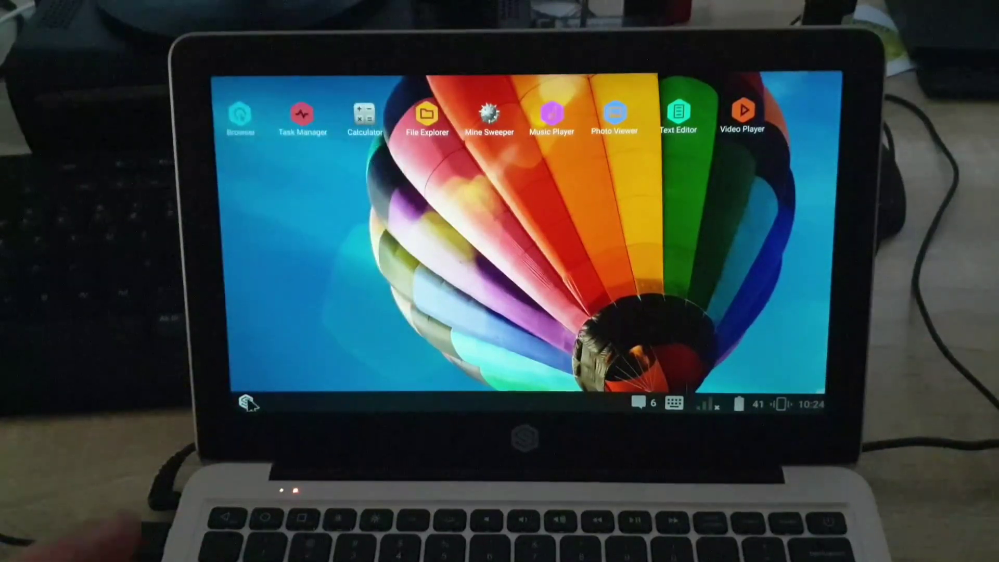
{"action": "left_click", "coordinate": [248, 401]}
{"action": "type", "text": "s"}
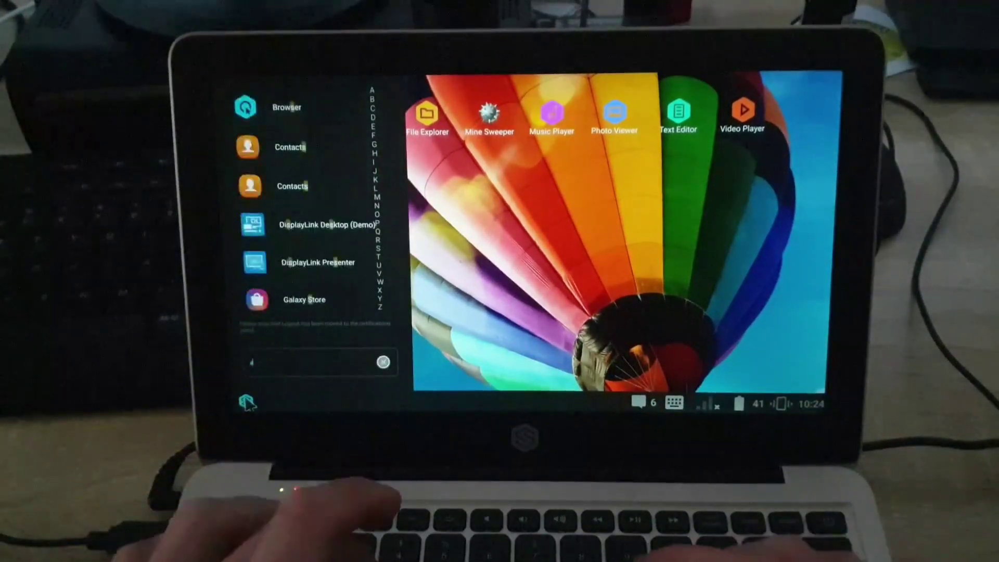
{"action": "type", "text": "etting"}
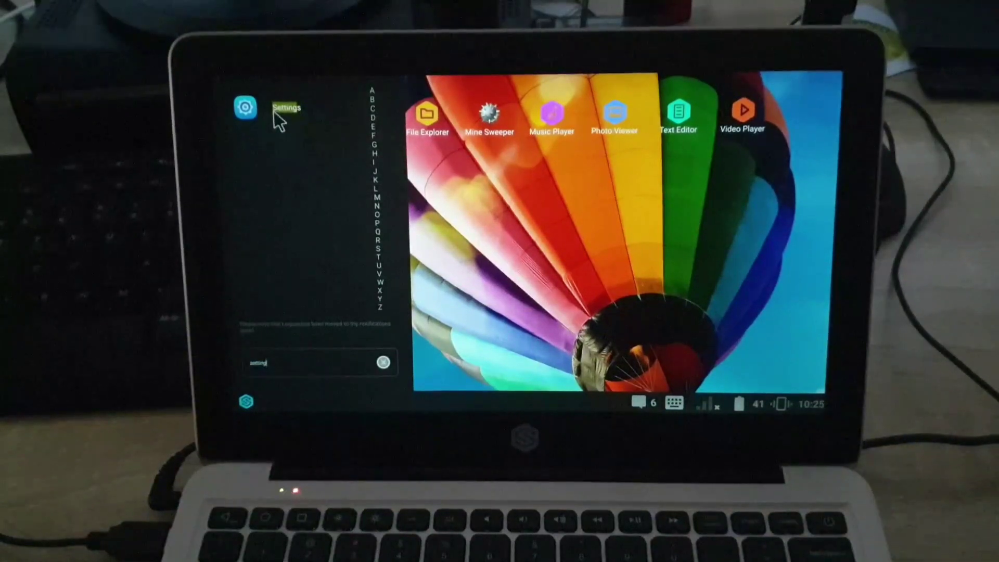
{"action": "left_click", "coordinate": [275, 113]}
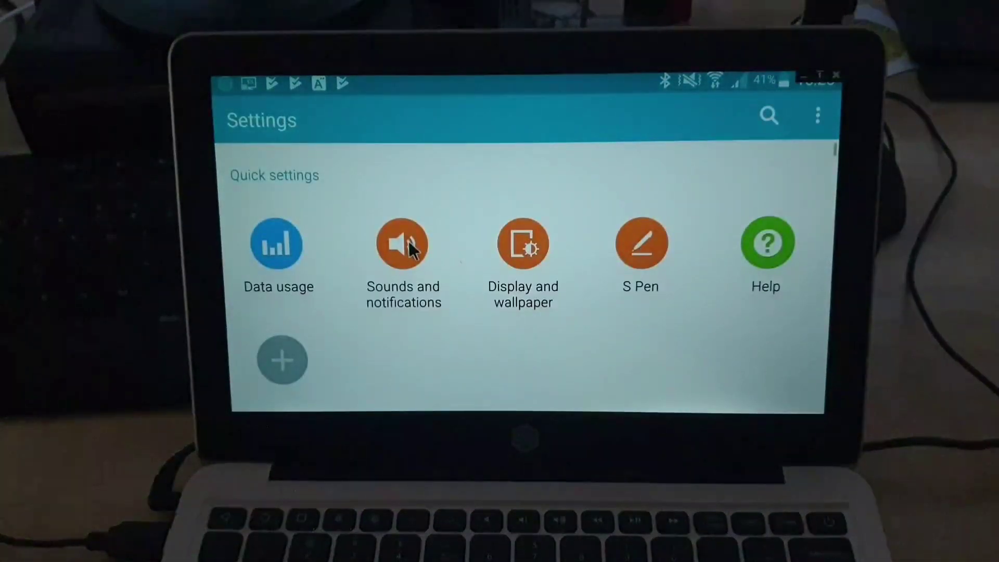
{"action": "scroll", "coordinate": [436, 264], "scroll_direction": "down", "scroll_amount": 2}
{"action": "scroll", "coordinate": [435, 263], "scroll_direction": "down", "scroll_amount": 2}
{"action": "scroll", "coordinate": [446, 264], "scroll_direction": "down", "scroll_amount": 4}
{"action": "scroll", "coordinate": [445, 265], "scroll_direction": "down", "scroll_amount": 4}
{"action": "scroll", "coordinate": [442, 266], "scroll_direction": "down", "scroll_amount": 5}
{"action": "scroll", "coordinate": [441, 266], "scroll_direction": "down", "scroll_amount": 3}
{"action": "scroll", "coordinate": [441, 266], "scroll_direction": "down", "scroll_amount": 3}
{"action": "scroll", "coordinate": [441, 265], "scroll_direction": "down", "scroll_amount": 4}
{"action": "scroll", "coordinate": [441, 266], "scroll_direction": "up", "scroll_amount": 2}
{"action": "scroll", "coordinate": [432, 256], "scroll_direction": "up", "scroll_amount": 1}
{"action": "scroll", "coordinate": [421, 250], "scroll_direction": "up", "scroll_amount": 1}
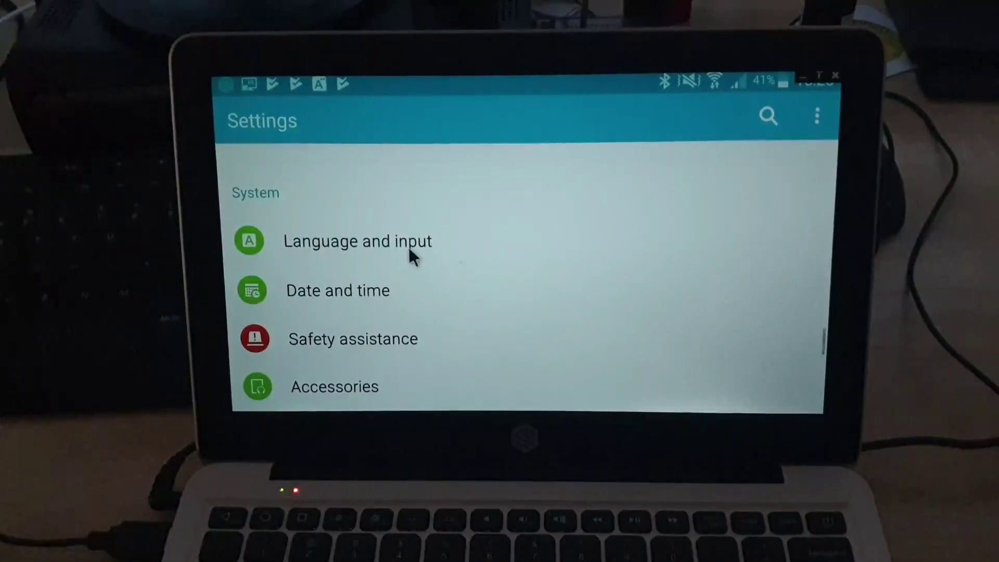
{"action": "left_click", "coordinate": [408, 246]}
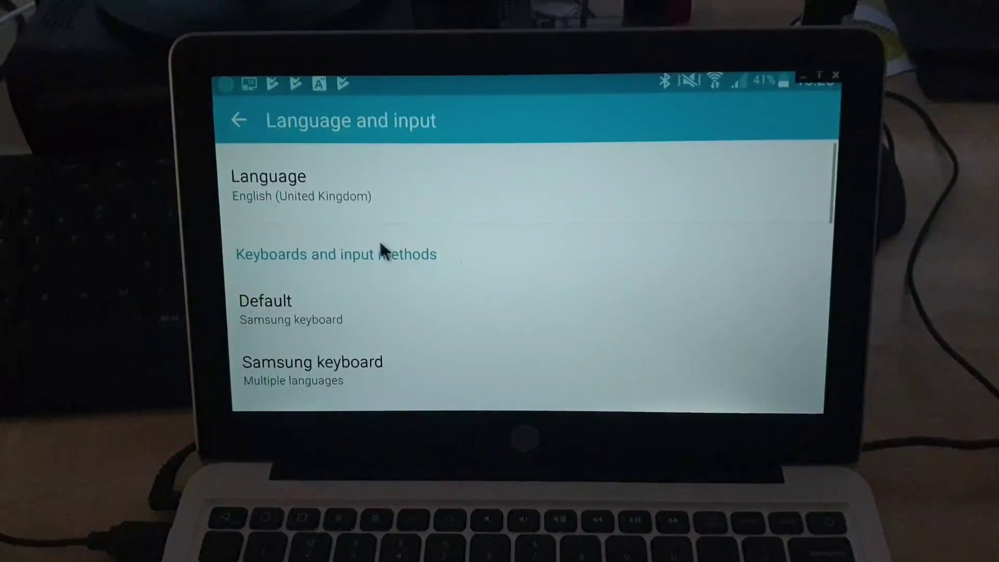
{"action": "left_click", "coordinate": [363, 289]}
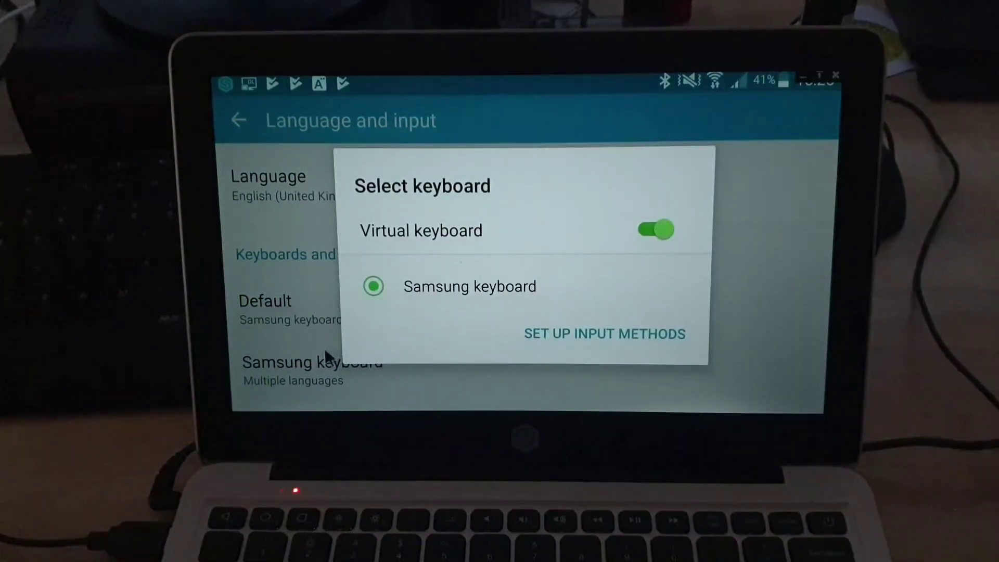
{"action": "left_click", "coordinate": [321, 195]}
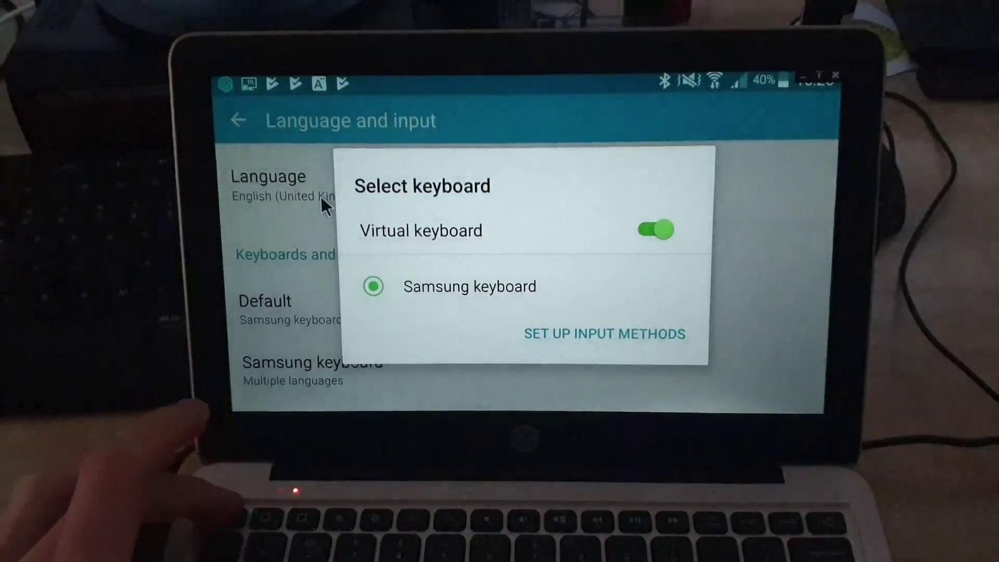
{"action": "scroll", "coordinate": [307, 312], "scroll_direction": "down", "scroll_amount": 5}
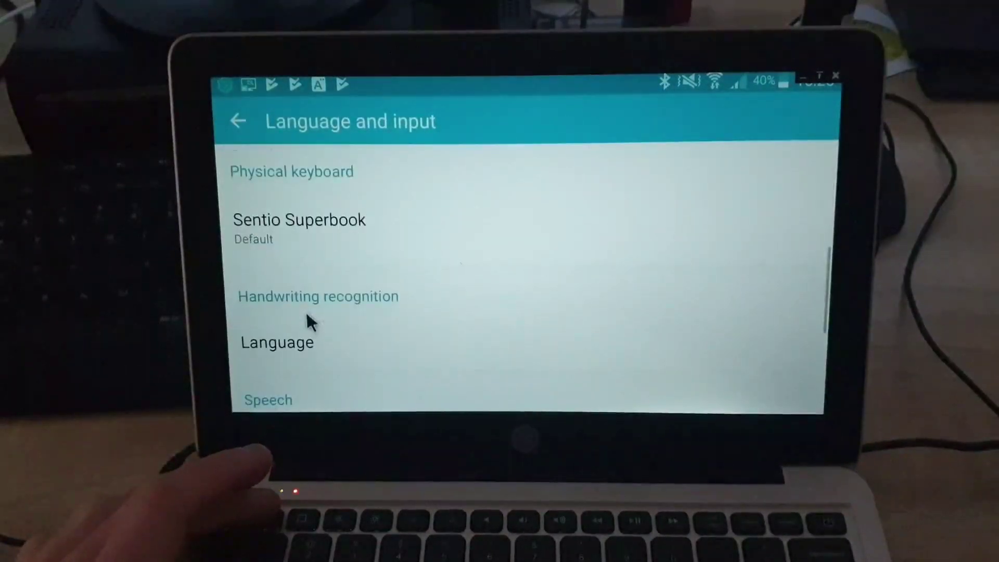
{"action": "scroll", "coordinate": [305, 310], "scroll_direction": "down", "scroll_amount": 5}
{"action": "key", "text": "Escape"}
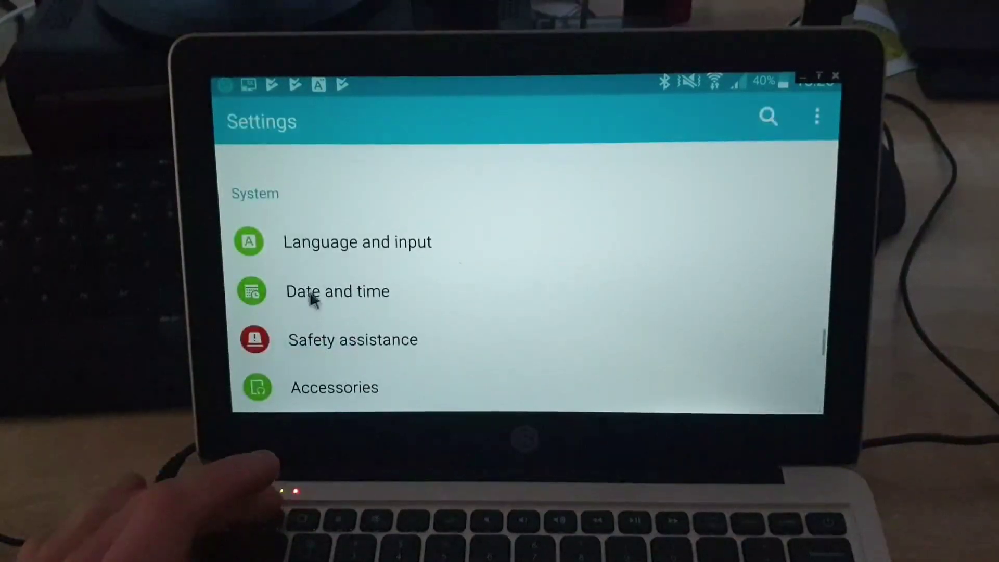
{"action": "key", "text": "Escape"}
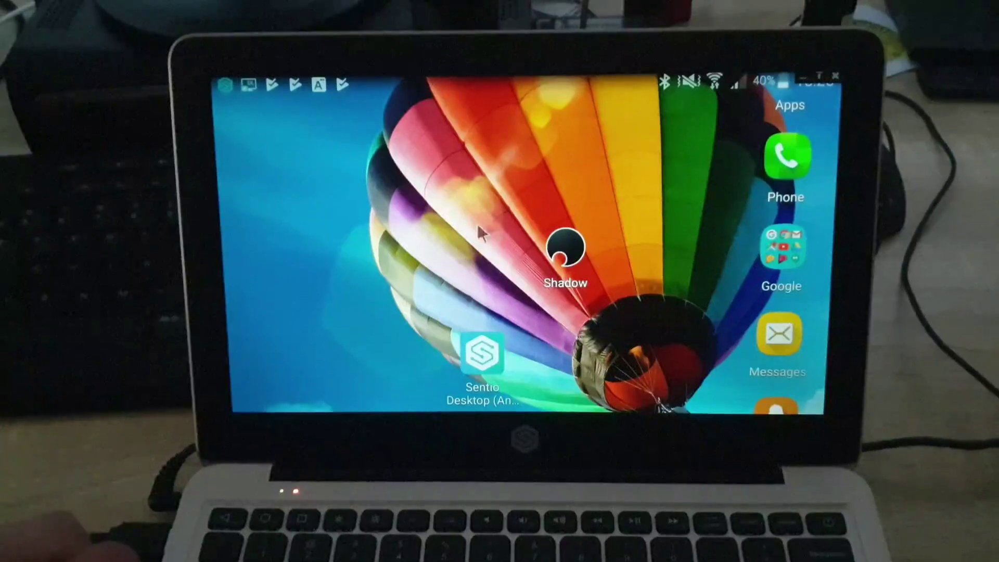
Relaunch Sentio Desktop, open Music Player, and tap OKAY on the READ Storage permission prompt.
{"action": "left_click", "coordinate": [463, 341]}
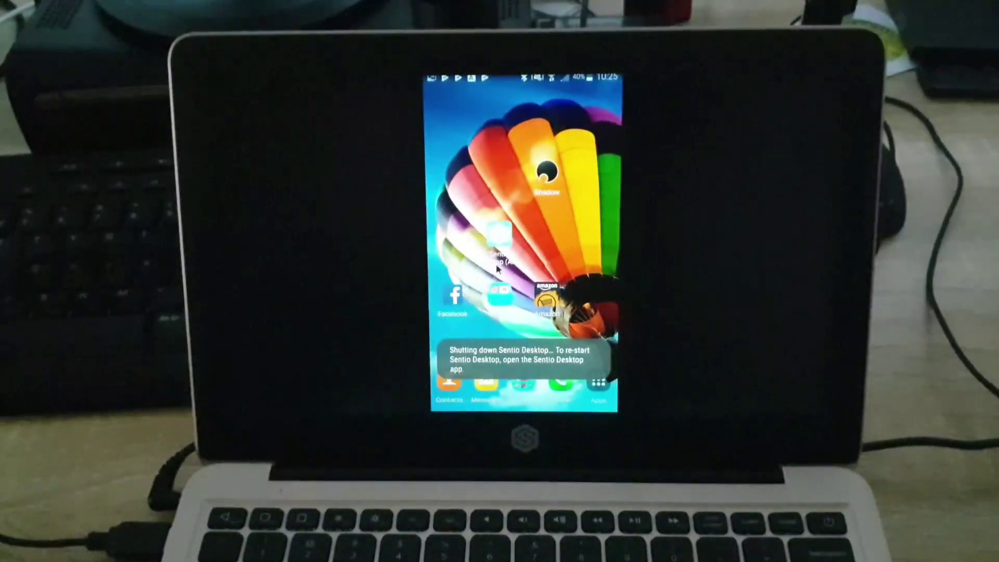
{"action": "left_click", "coordinate": [503, 237]}
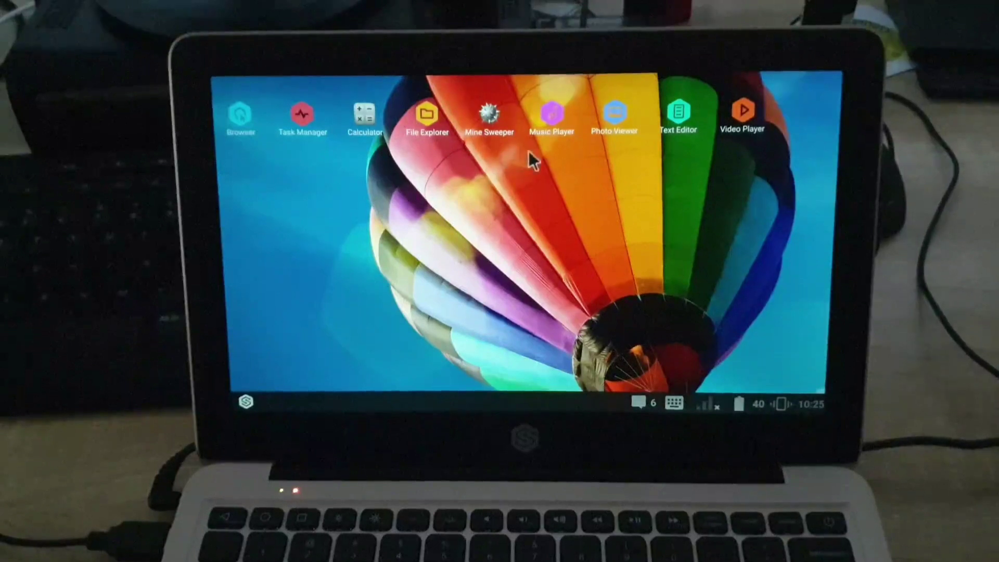
{"action": "left_click", "coordinate": [548, 119]}
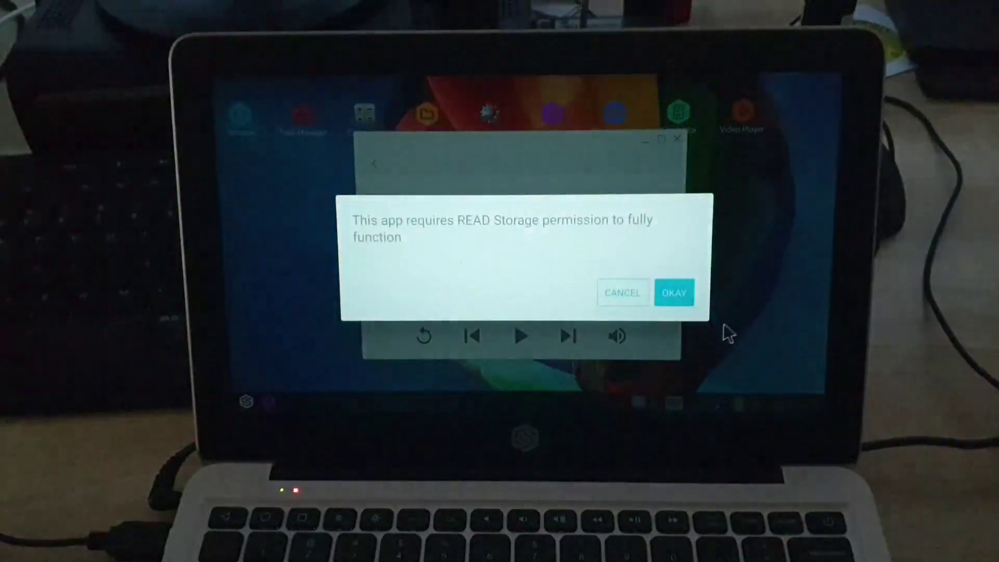
{"action": "left_click", "coordinate": [674, 292]}
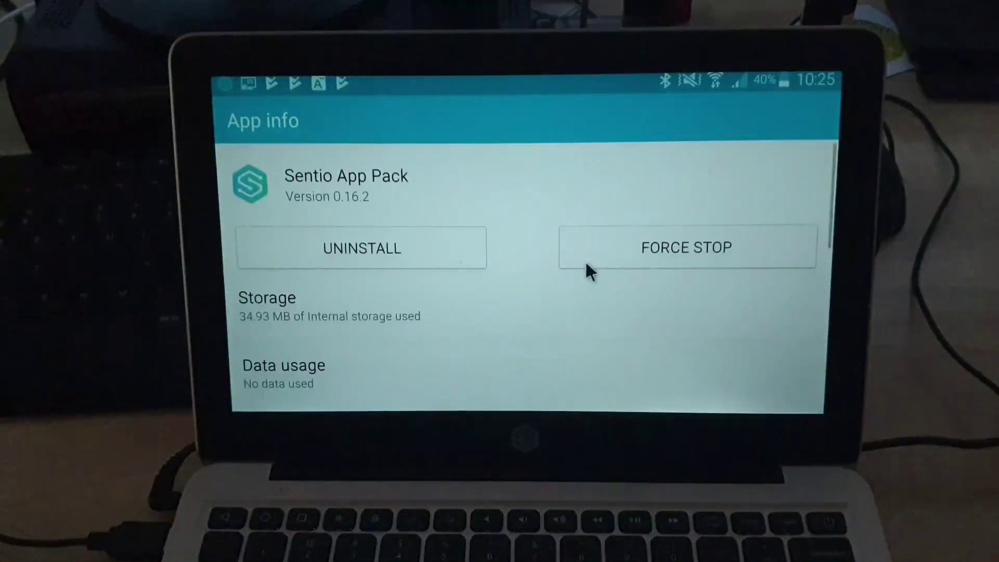
{"action": "scroll", "coordinate": [486, 261], "scroll_direction": "down", "scroll_amount": 5}
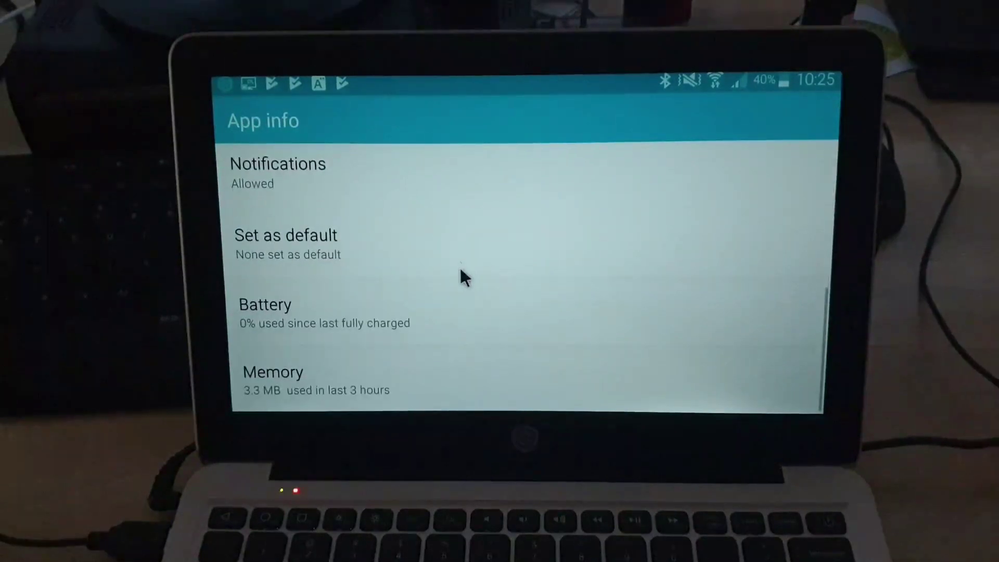
{"action": "scroll", "coordinate": [459, 265], "scroll_direction": "up", "scroll_amount": 1}
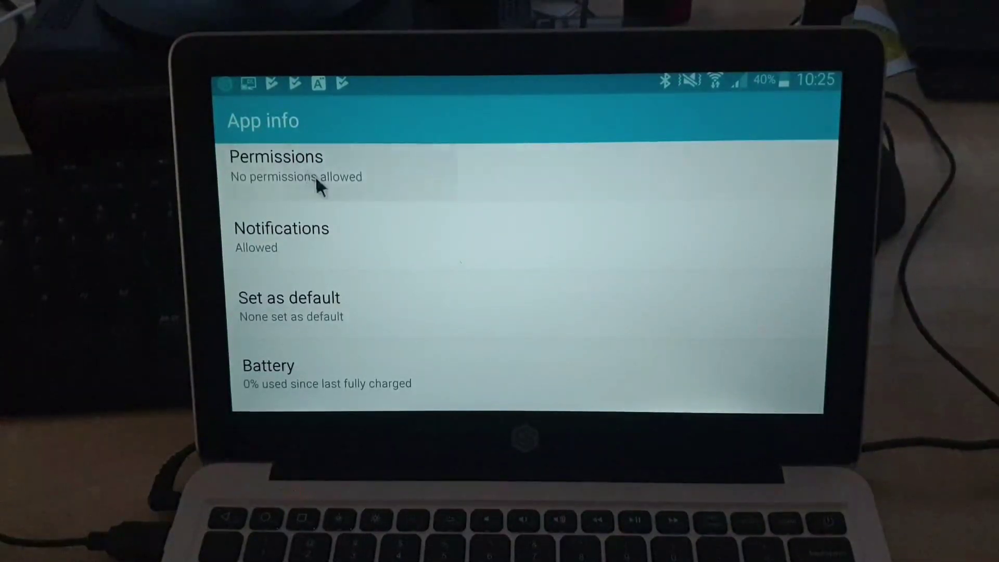
Turn on Location and Storage in Sentio App Pack's Permissions, then return to App info.
{"action": "left_click", "coordinate": [399, 180]}
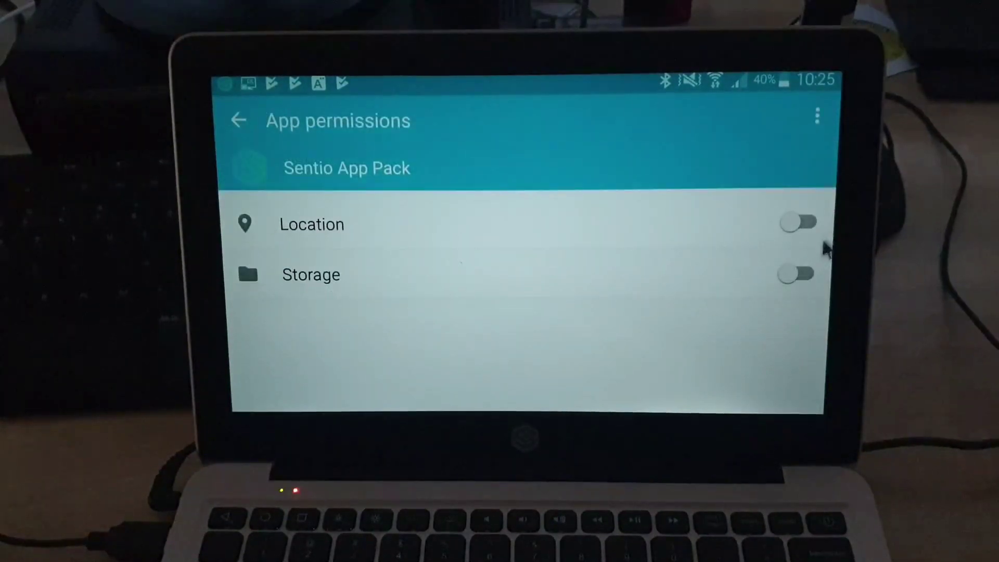
{"action": "left_click", "coordinate": [798, 274]}
{"action": "left_click", "coordinate": [799, 224]}
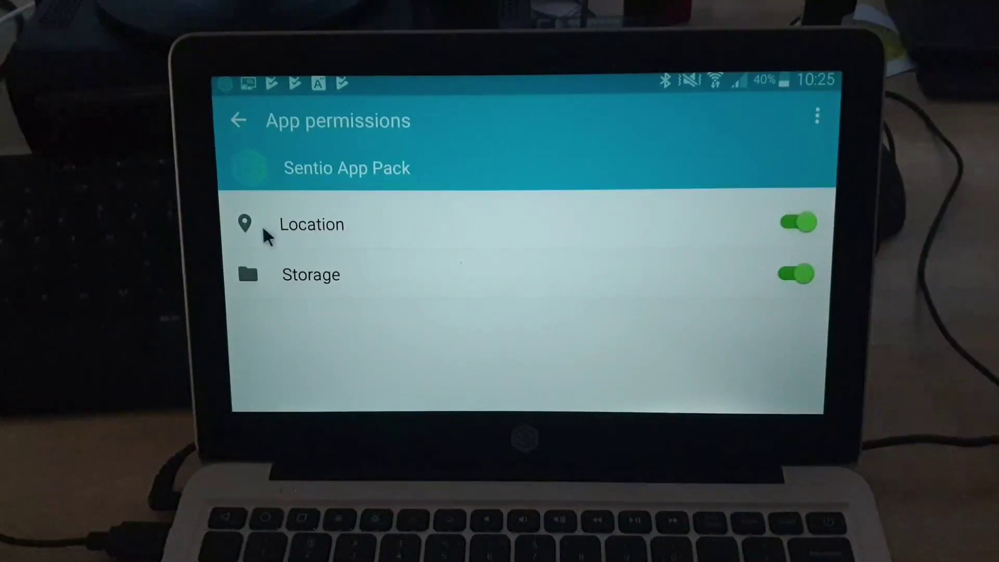
{"action": "key", "text": "Escape"}
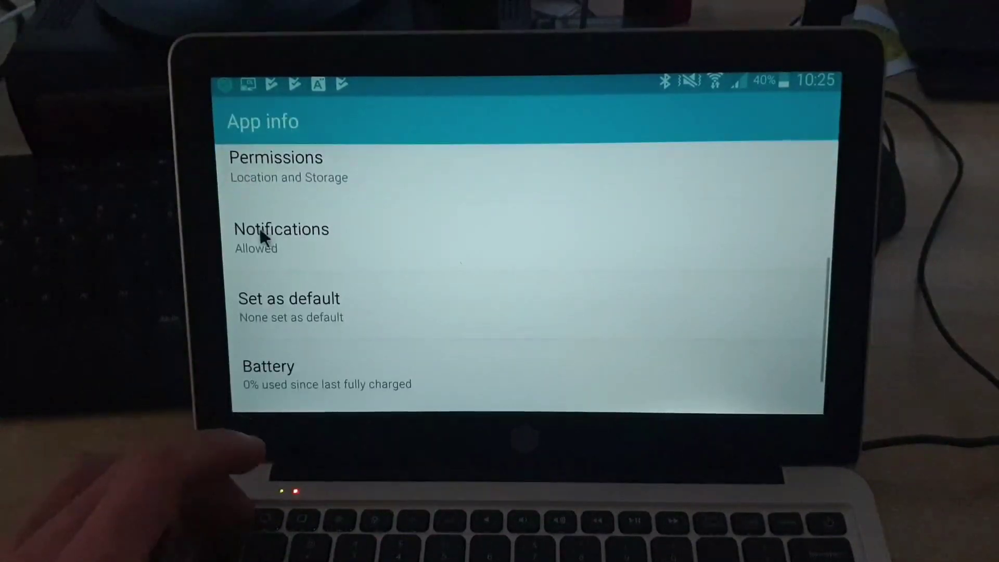
Go back to the Music Player's storage folder list, then close the player window.
{"action": "key", "text": "Escape"}
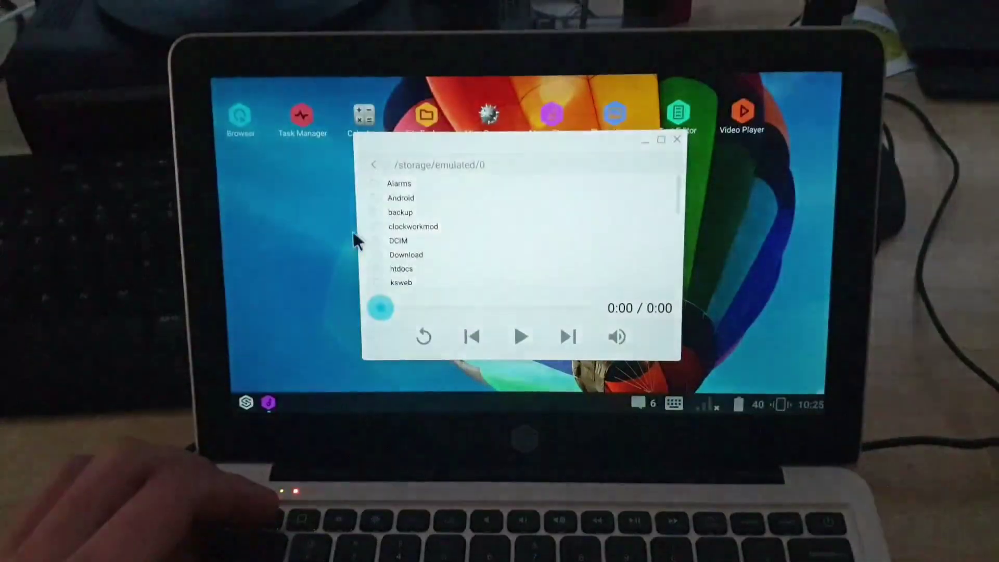
{"action": "scroll", "coordinate": [406, 238], "scroll_direction": "down", "scroll_amount": 3}
{"action": "scroll", "coordinate": [418, 237], "scroll_direction": "up", "scroll_amount": 3}
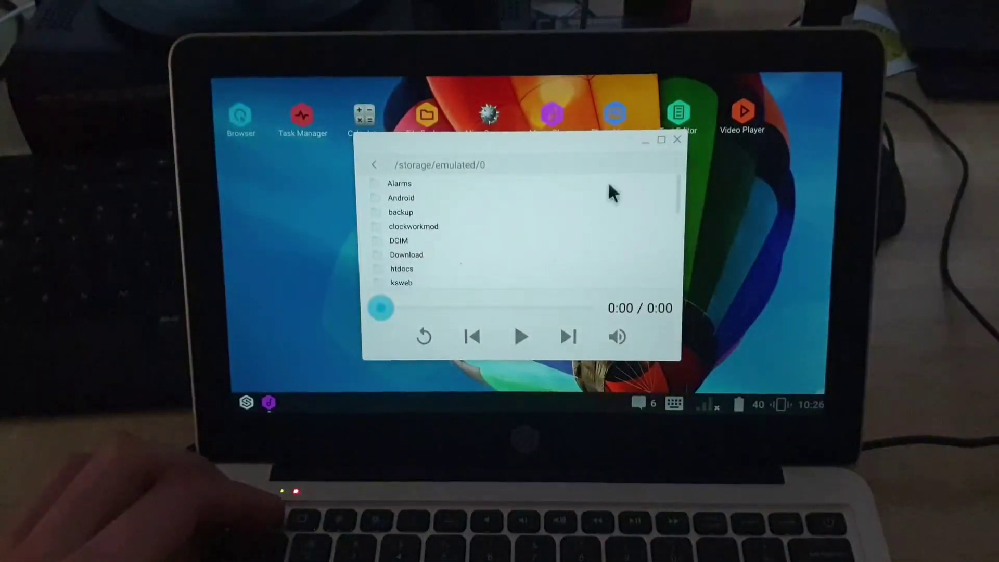
{"action": "left_click", "coordinate": [677, 140]}
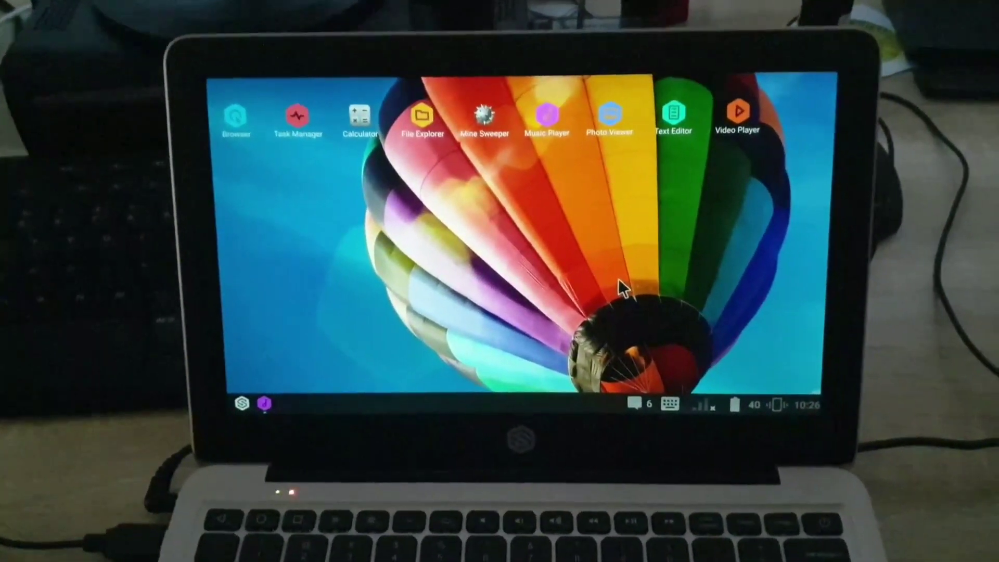
Start a Mine Sweeper game, reveal two squares until a mine is hit, then close it.
{"action": "left_click", "coordinate": [484, 117]}
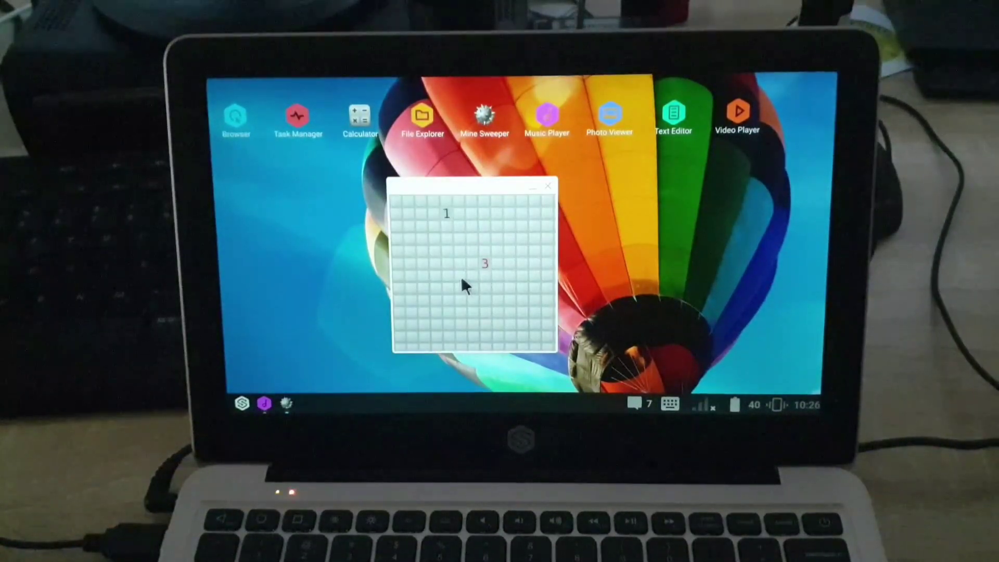
{"action": "left_click", "coordinate": [413, 231]}
{"action": "left_click", "coordinate": [469, 230]}
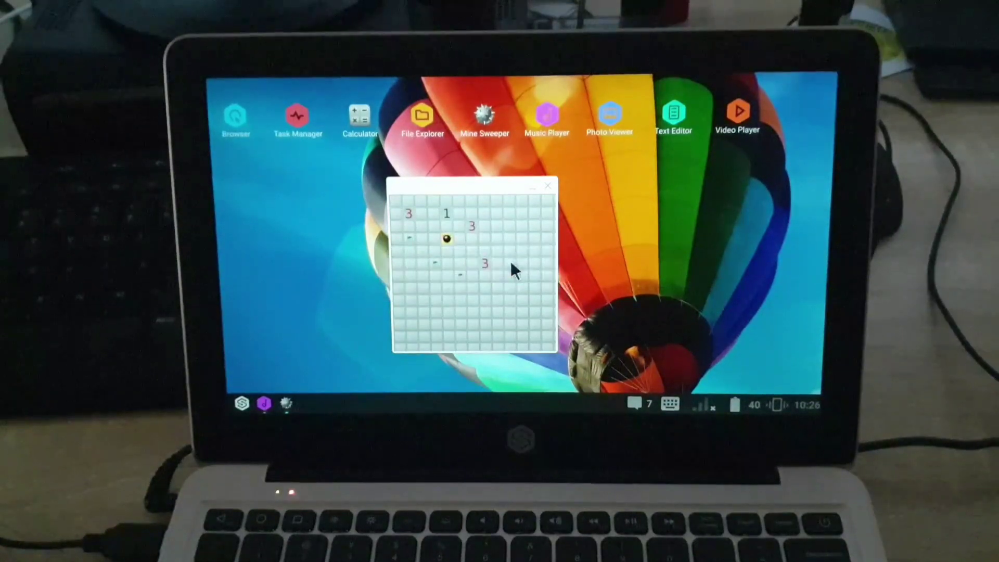
{"action": "left_click", "coordinate": [552, 183]}
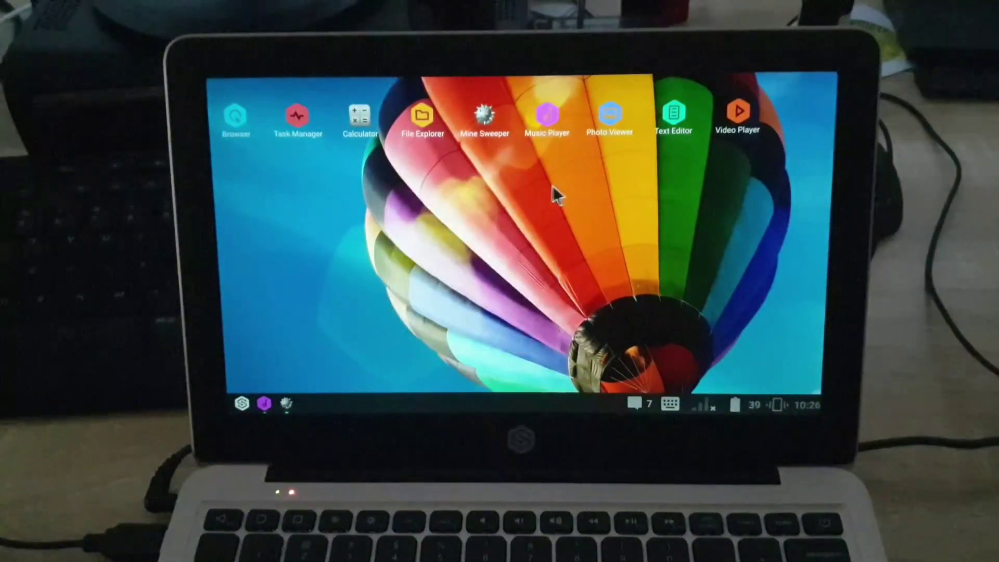
{"action": "left_click", "coordinate": [675, 111]}
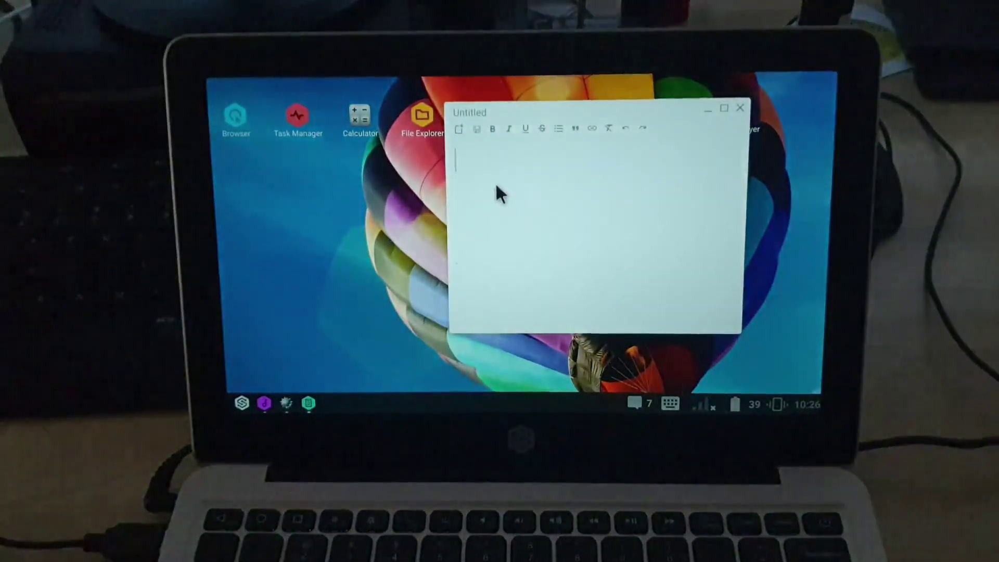
{"action": "type", "text": "subs"}
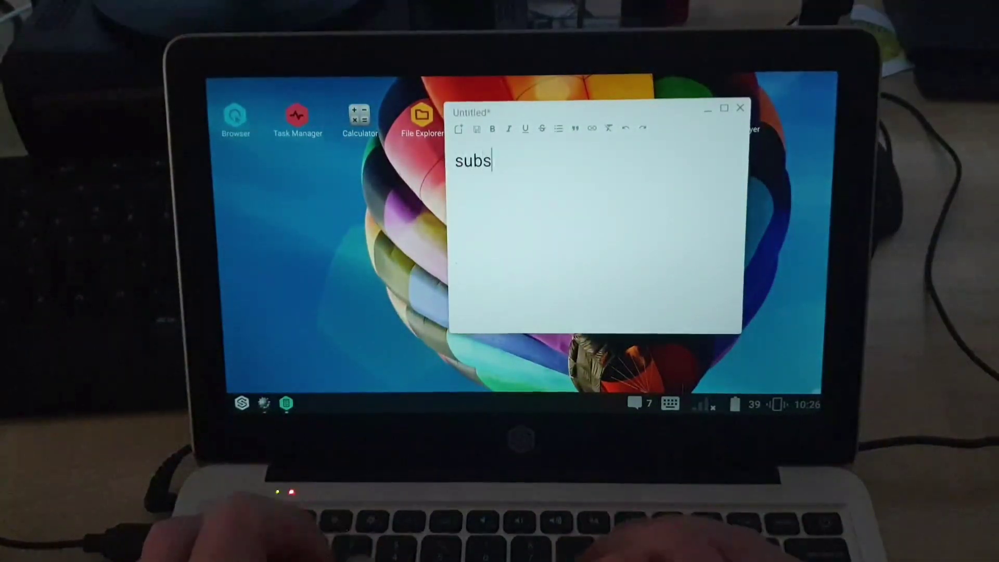
{"action": "type", "text": "cribe to this ch"}
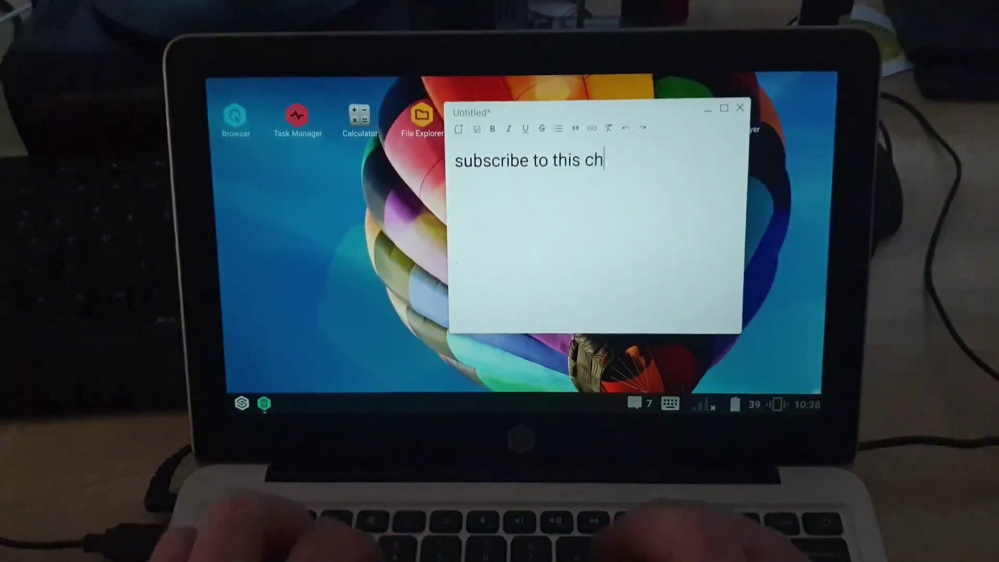
{"action": "type", "text": "annel"}
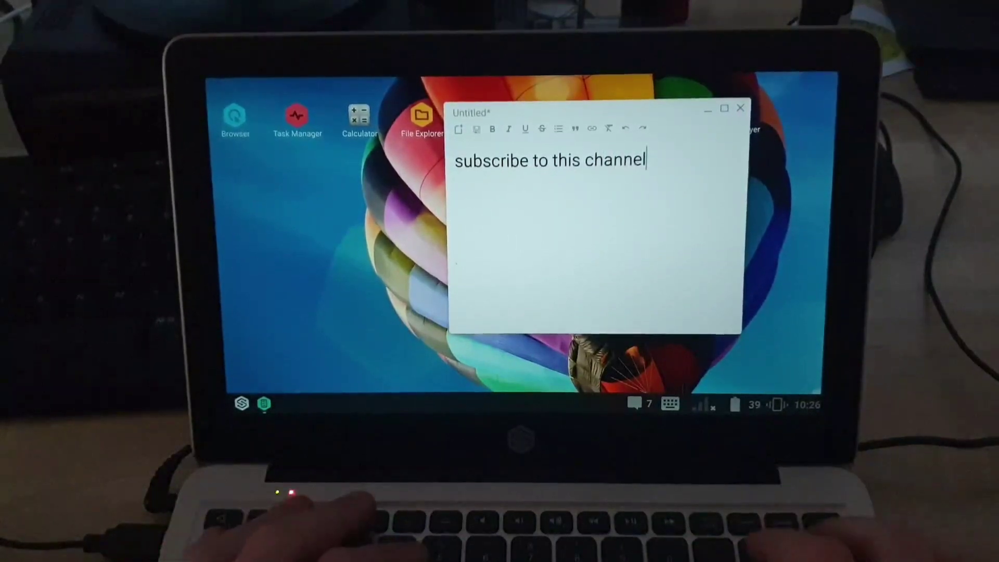
{"action": "key", "text": "BackSpace"}
{"action": "key", "text": "BackSpace"}
{"action": "key", "text": "BackSpace"}
{"action": "key", "text": "BackSpace"}
{"action": "key", "text": "BackSpace"}
{"action": "key", "text": "BackSpace"}
{"action": "key", "text": "BackSpace"}
{"action": "key", "text": "BackSpace"}
{"action": "key", "text": "BackSpace"}
{"action": "type", "text": "thi"}
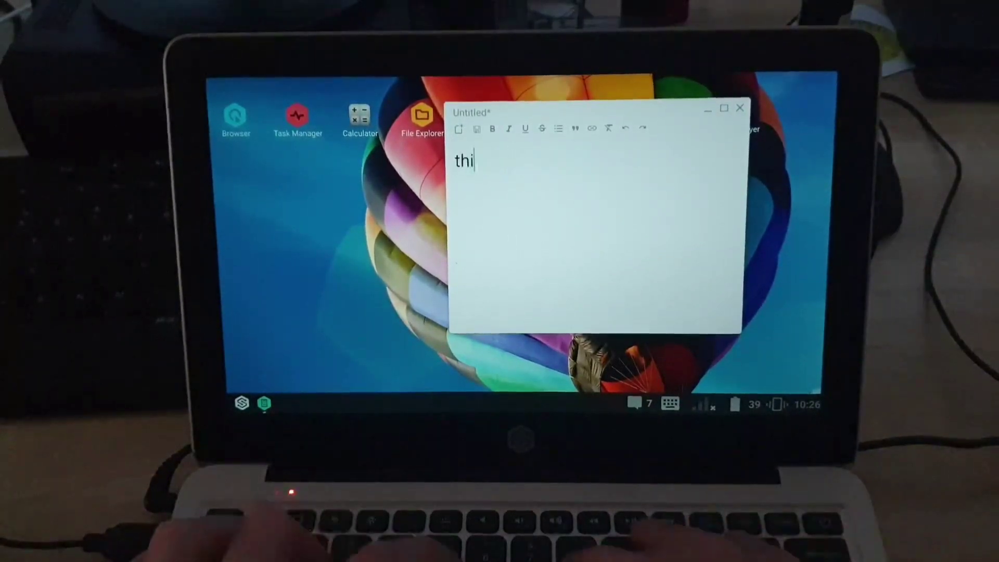
{"action": "type", "text": "s is amazing "}
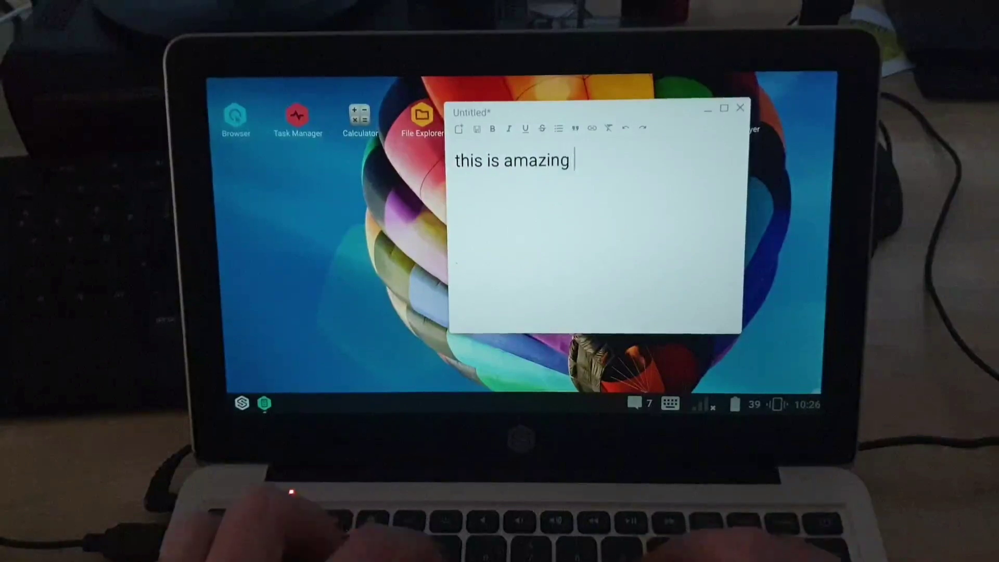
{"action": "type", "text": "keyboard. i"}
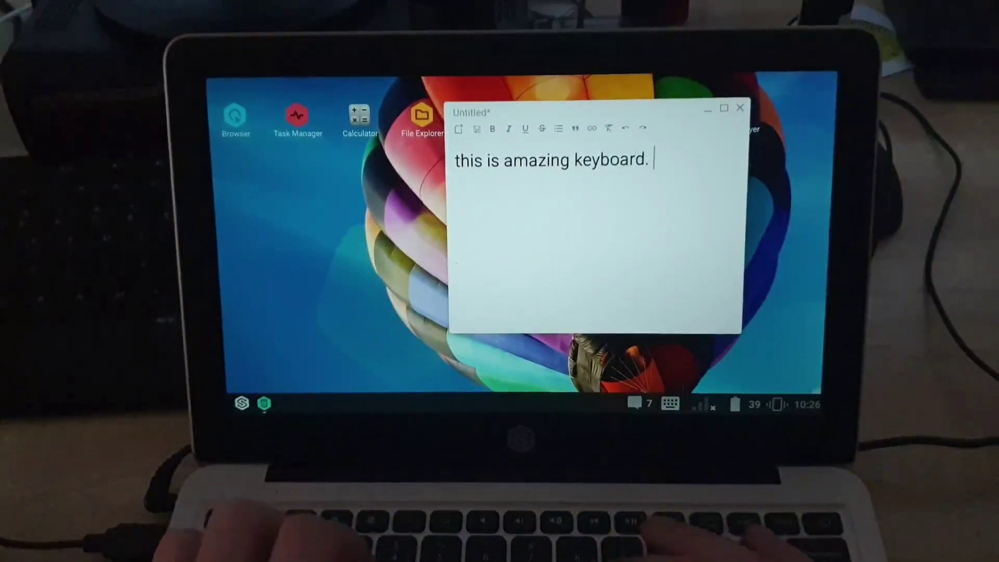
{"action": "key", "text": "BackSpace"}
{"action": "type", "text": "syuper "}
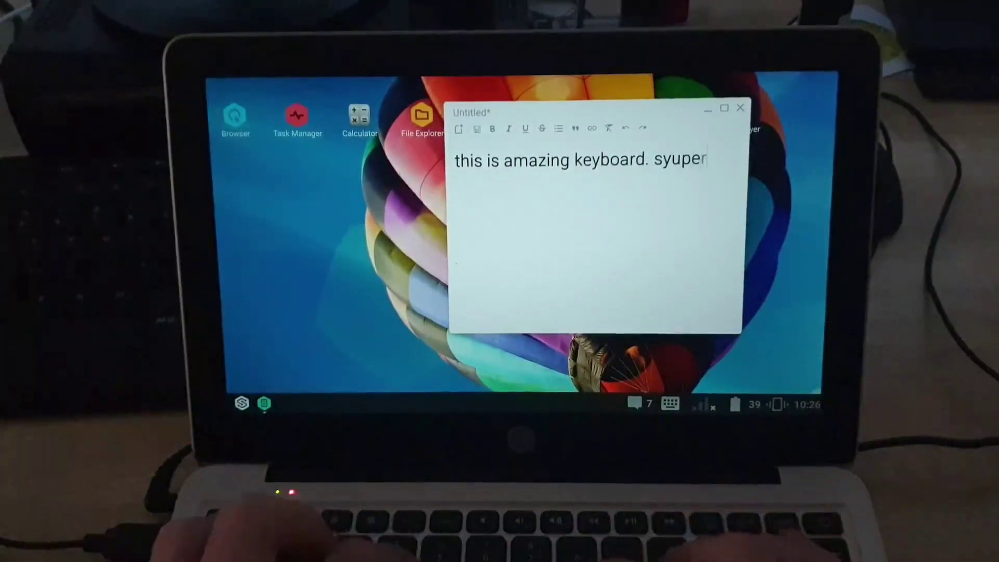
{"action": "type", "text": "fas tto type"}
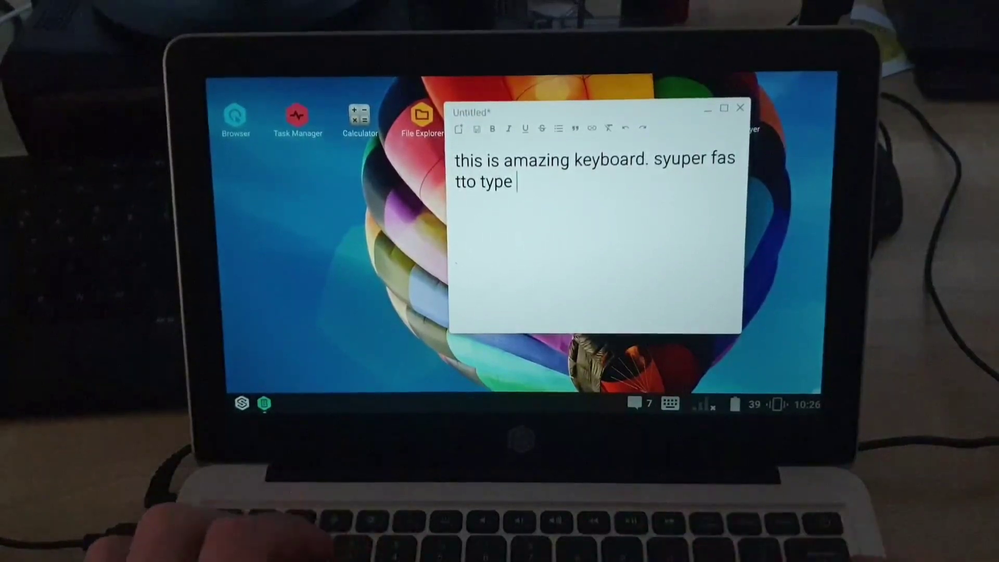
{"action": "key", "text": "BackSpace"}
{"action": "key", "text": "BackSpace"}
{"action": "key", "text": "BackSpace"}
{"action": "key", "text": "BackSpace"}
{"action": "key", "text": "BackSpace"}
{"action": "key", "text": "BackSpace"}
{"action": "key", "text": "BackSpace"}
{"action": "key", "text": "BackSpace"}
{"action": "key", "text": "BackSpace"}
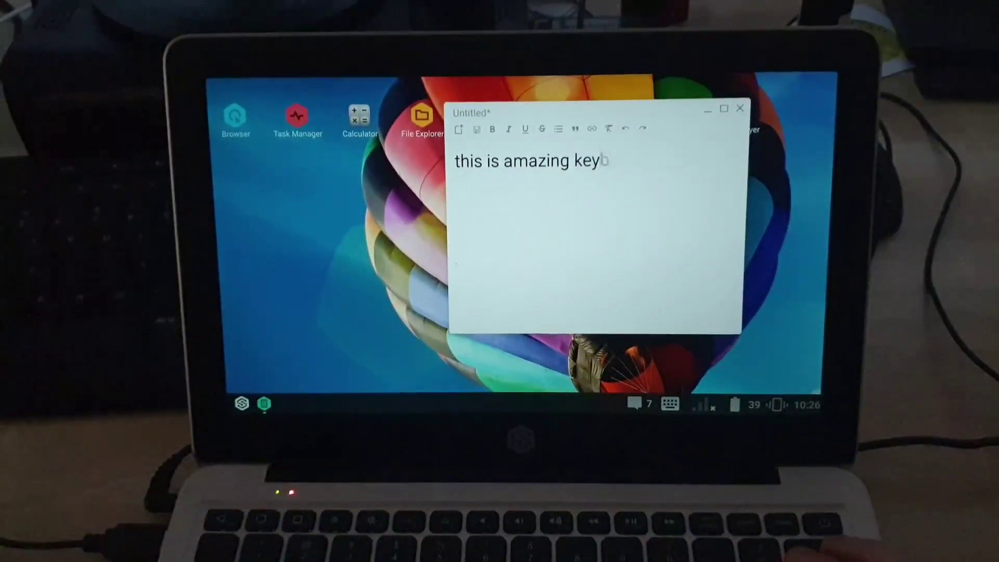
{"action": "key", "text": "BackSpace"}
{"action": "key", "text": "BackSpace"}
{"action": "key", "text": "BackSpace"}
{"action": "key", "text": "BackSpace"}
{"action": "key", "text": "BackSpace"}
{"action": "key", "text": "BackSpace"}
{"action": "type", "text": "hdfsdfvnsd"}
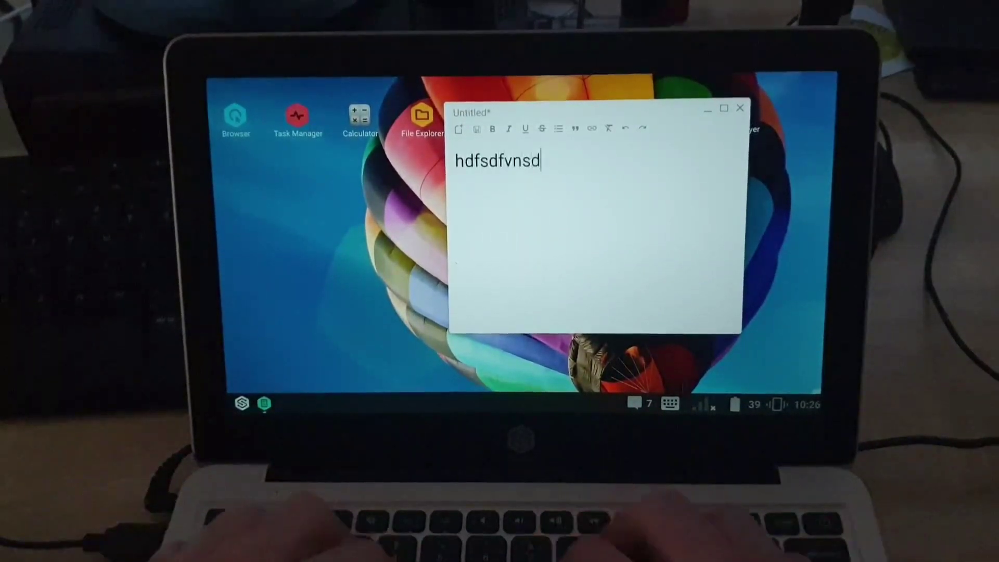
{"action": "type", "text": "nfsadf"}
{"action": "key", "text": "BackSpace"}
{"action": "key", "text": "BackSpace"}
{"action": "key", "text": "BackSpace"}
{"action": "key", "text": "BackSpace"}
{"action": "key", "text": "BackSpace"}
{"action": "key", "text": "BackSpace"}
{"action": "key", "text": "BackSpace"}
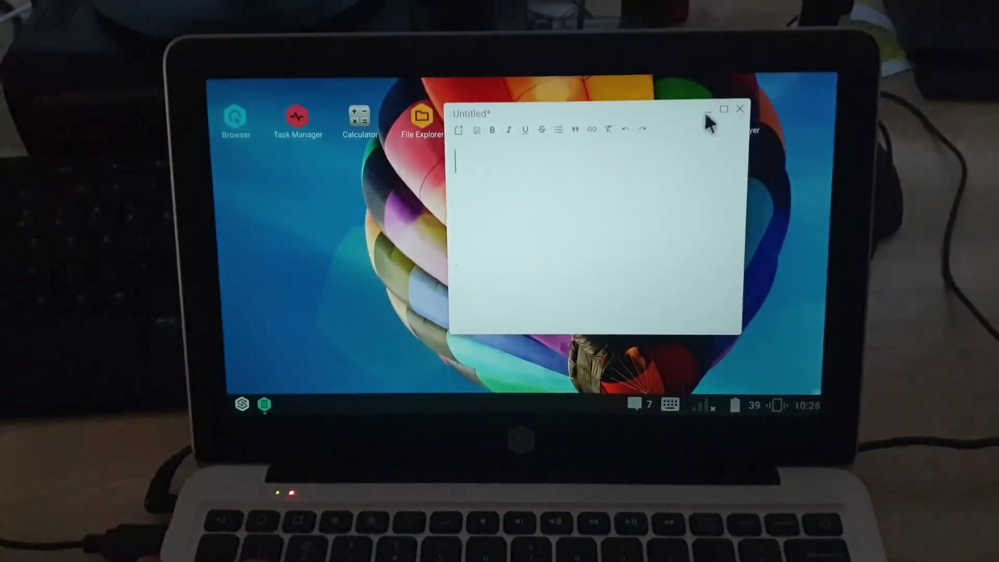
{"action": "left_click", "coordinate": [738, 109]}
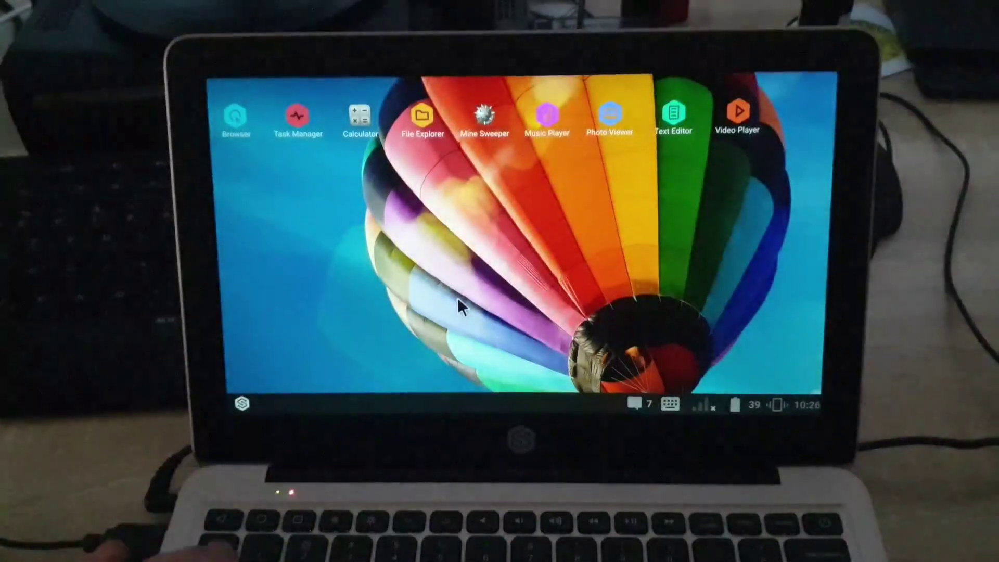
{"action": "key", "text": "Escape"}
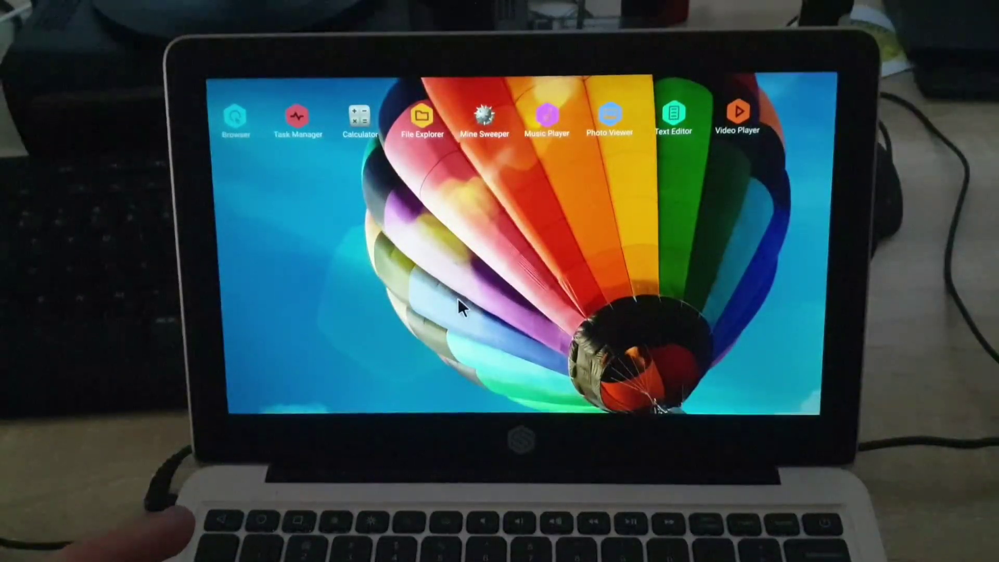
{"action": "key", "text": "super"}
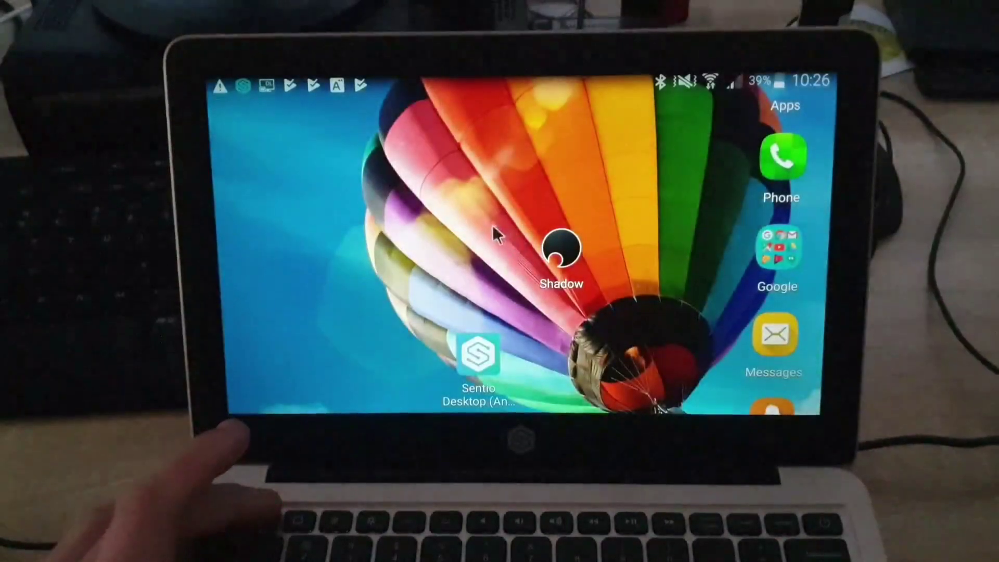
{"action": "left_click", "coordinate": [472, 354]}
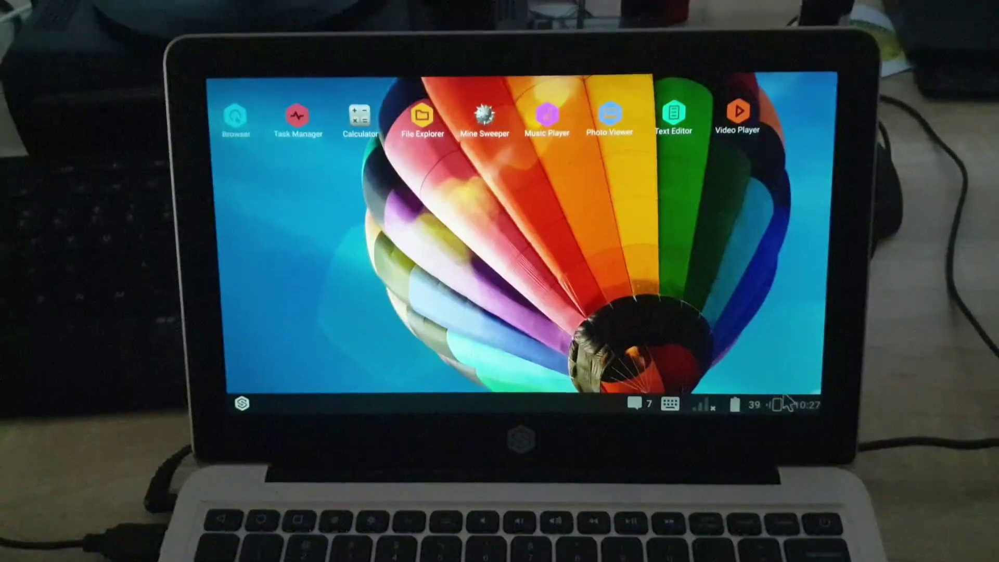
Open the taskbar's quick settings panel showing connectivity, battery and recent notifications.
{"action": "left_click", "coordinate": [716, 406]}
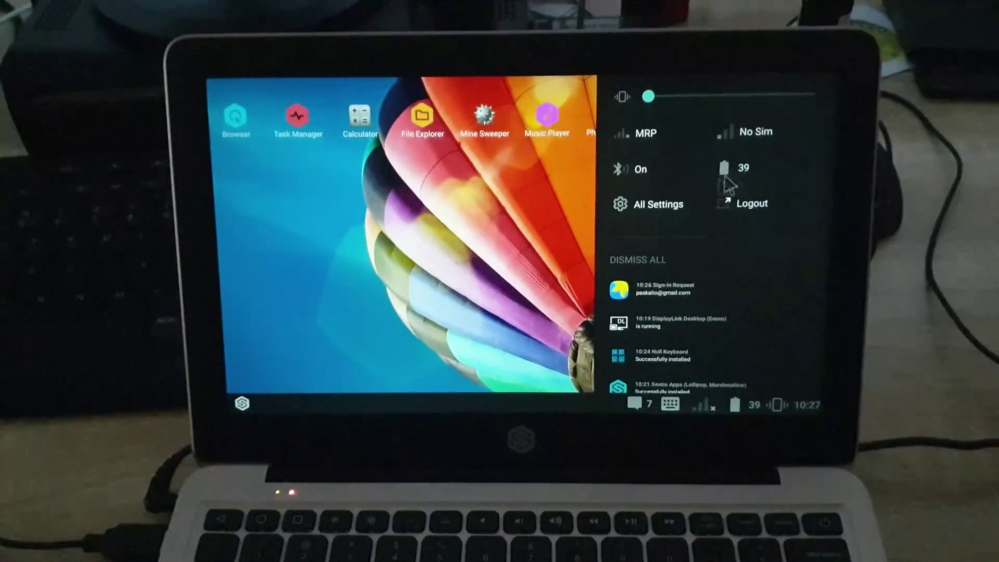
View the installed Null Keyboard Play Store page from its notification, then go Home.
{"action": "left_click", "coordinate": [658, 353]}
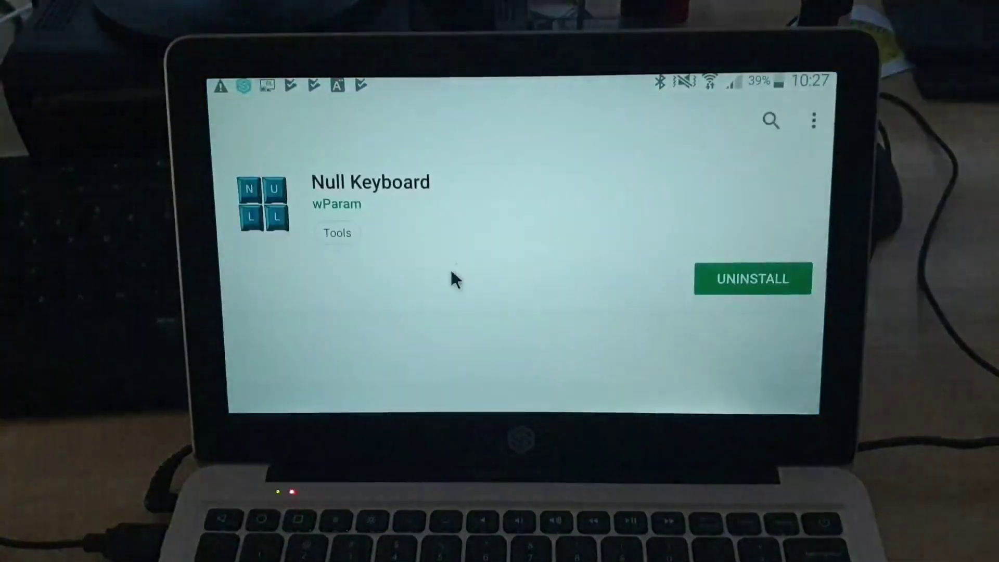
{"action": "scroll", "coordinate": [422, 266], "scroll_direction": "down", "scroll_amount": 3}
{"action": "scroll", "coordinate": [421, 266], "scroll_direction": "down", "scroll_amount": 5}
{"action": "scroll", "coordinate": [423, 266], "scroll_direction": "down", "scroll_amount": 2}
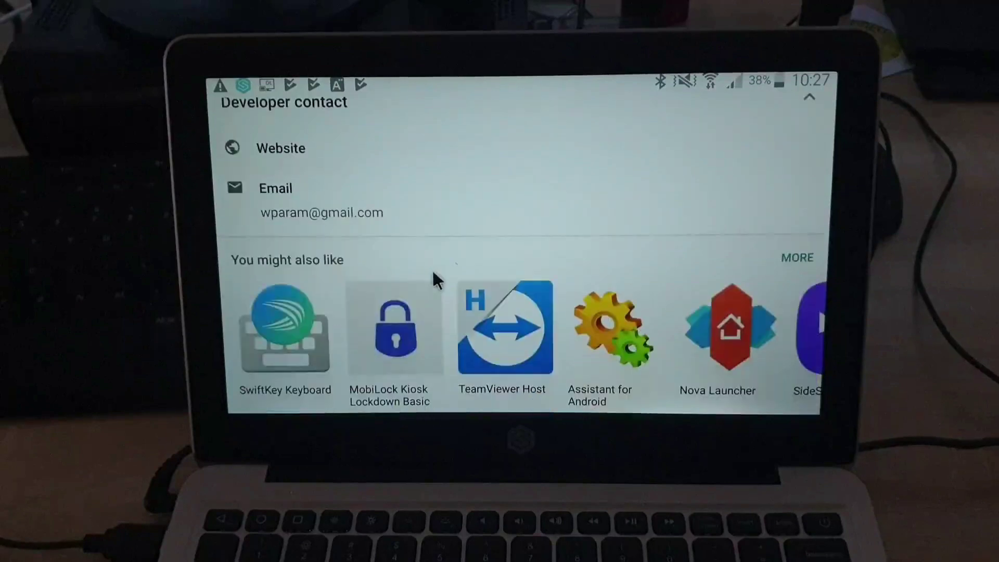
{"action": "scroll", "coordinate": [431, 268], "scroll_direction": "down", "scroll_amount": 5}
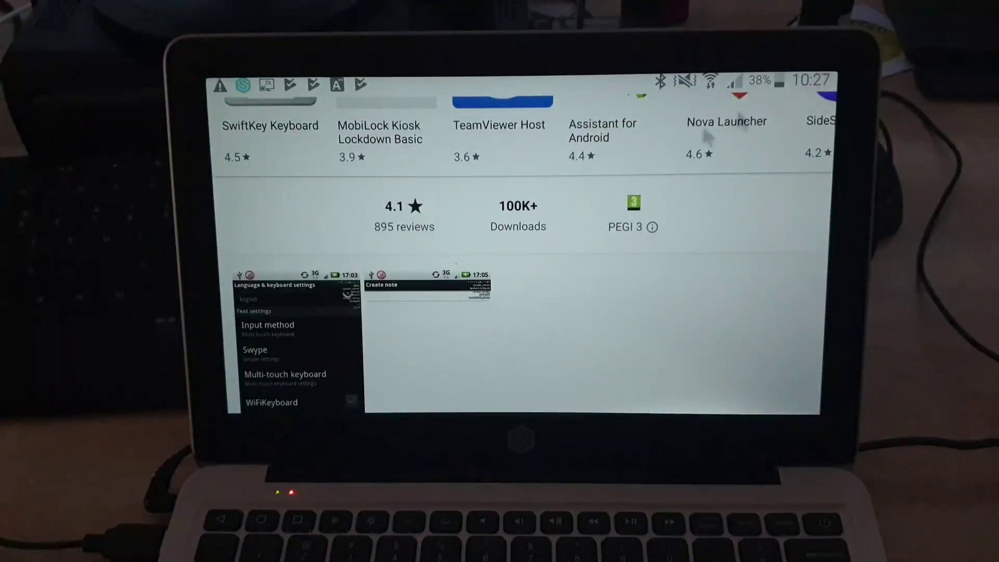
{"action": "scroll", "coordinate": [554, 201], "scroll_direction": "up", "scroll_amount": 10}
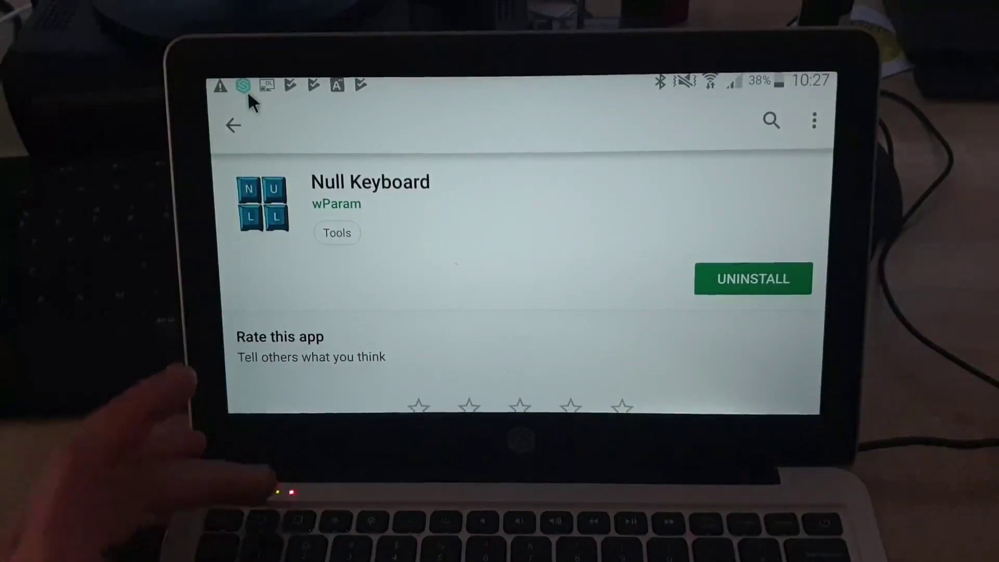
{"action": "key", "text": "Escape"}
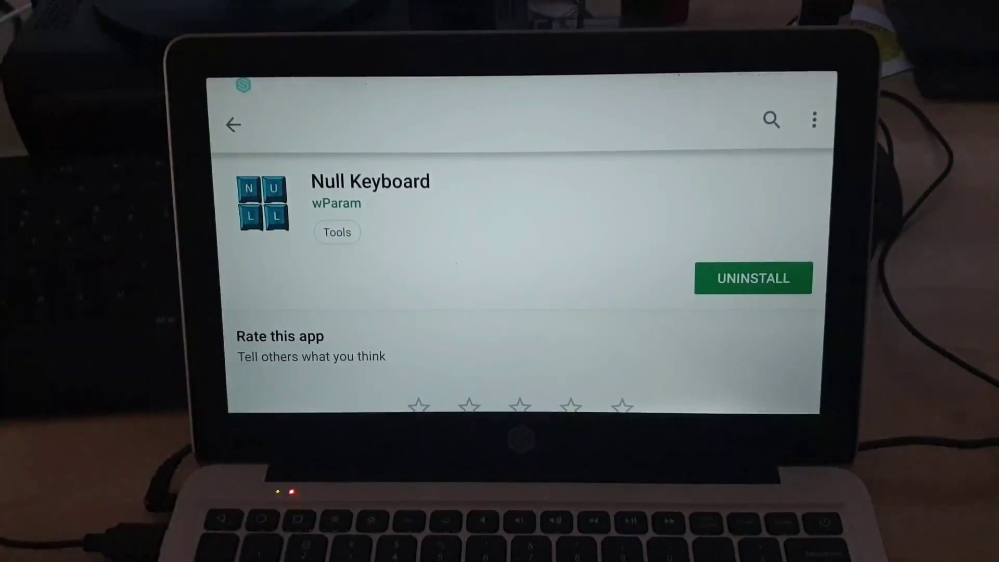
{"action": "key", "text": "super"}
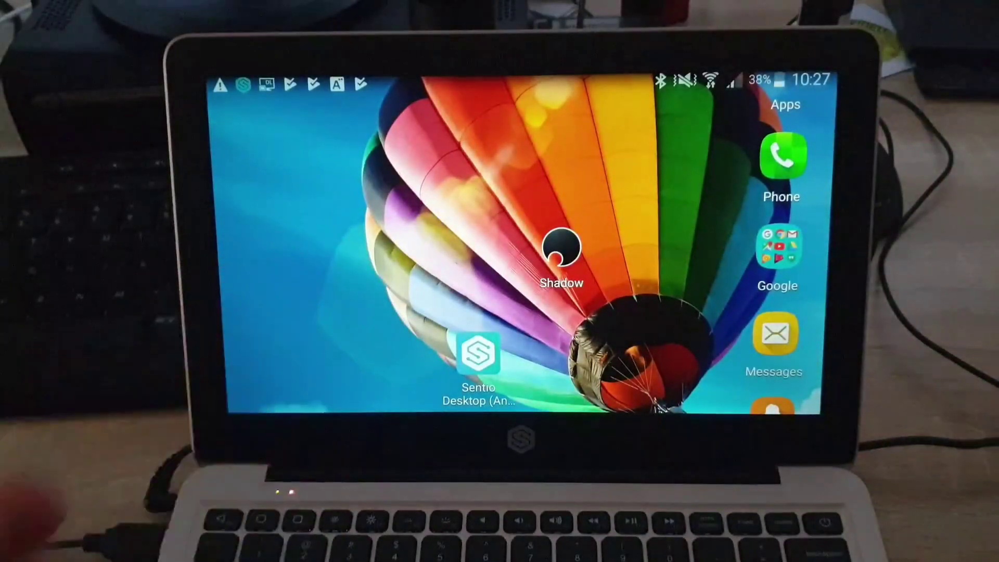
Relaunch Sentio Desktop from its Android home screen icon.
{"action": "left_click", "coordinate": [469, 361]}
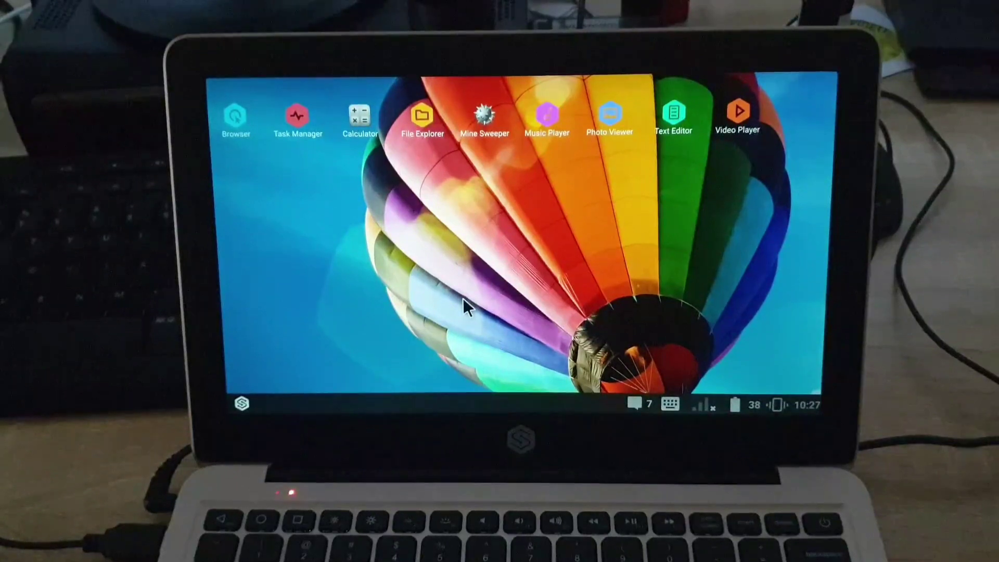